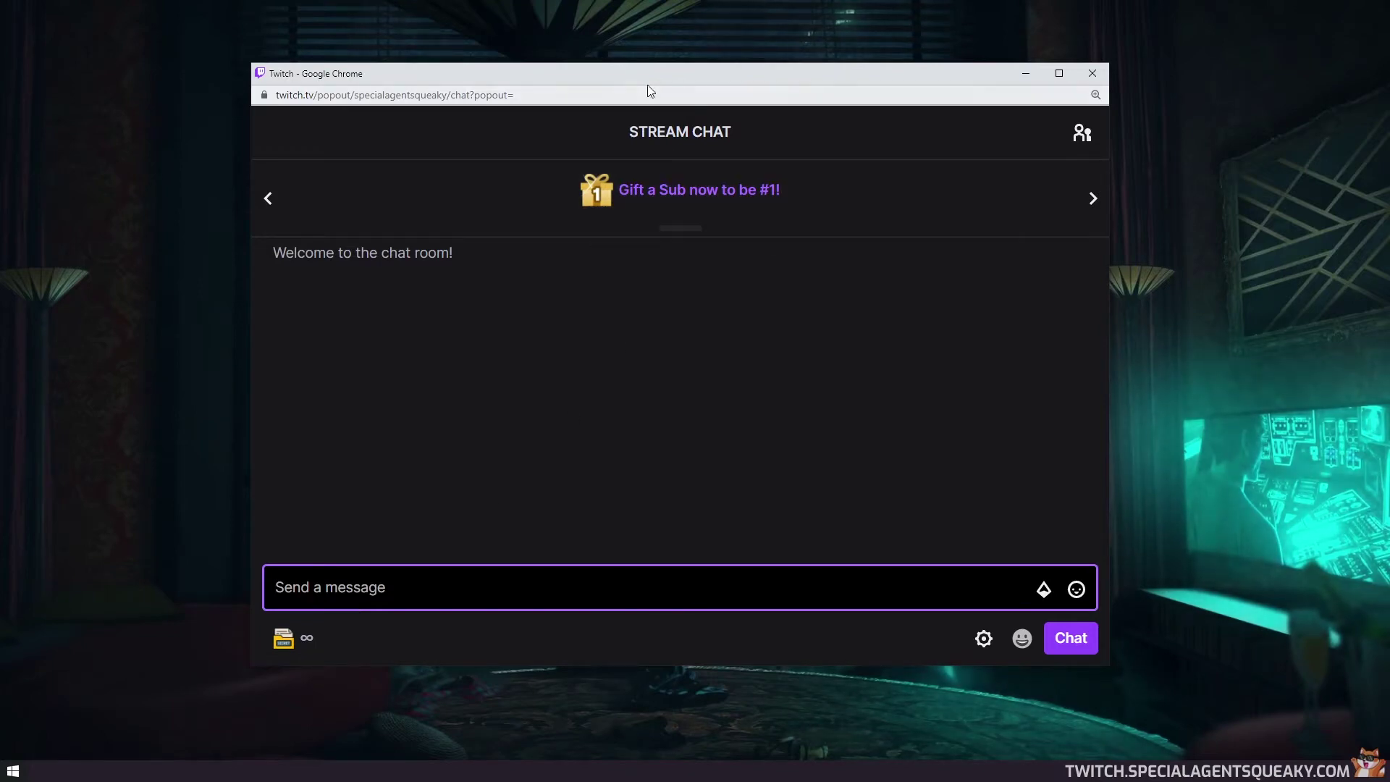
Open the channel's rewards list and scroll through the available channel point rewards.
drag(658, 74, 665, 74)
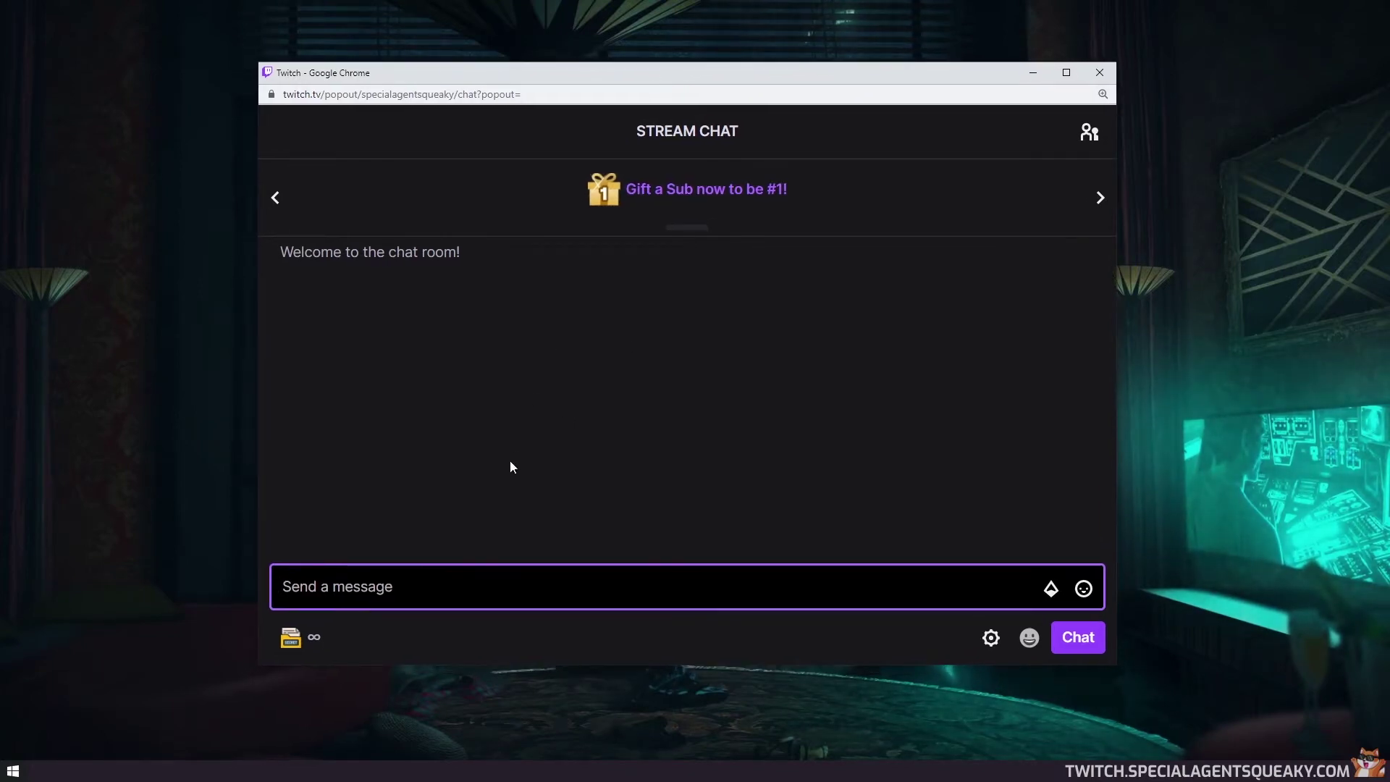
click(317, 646)
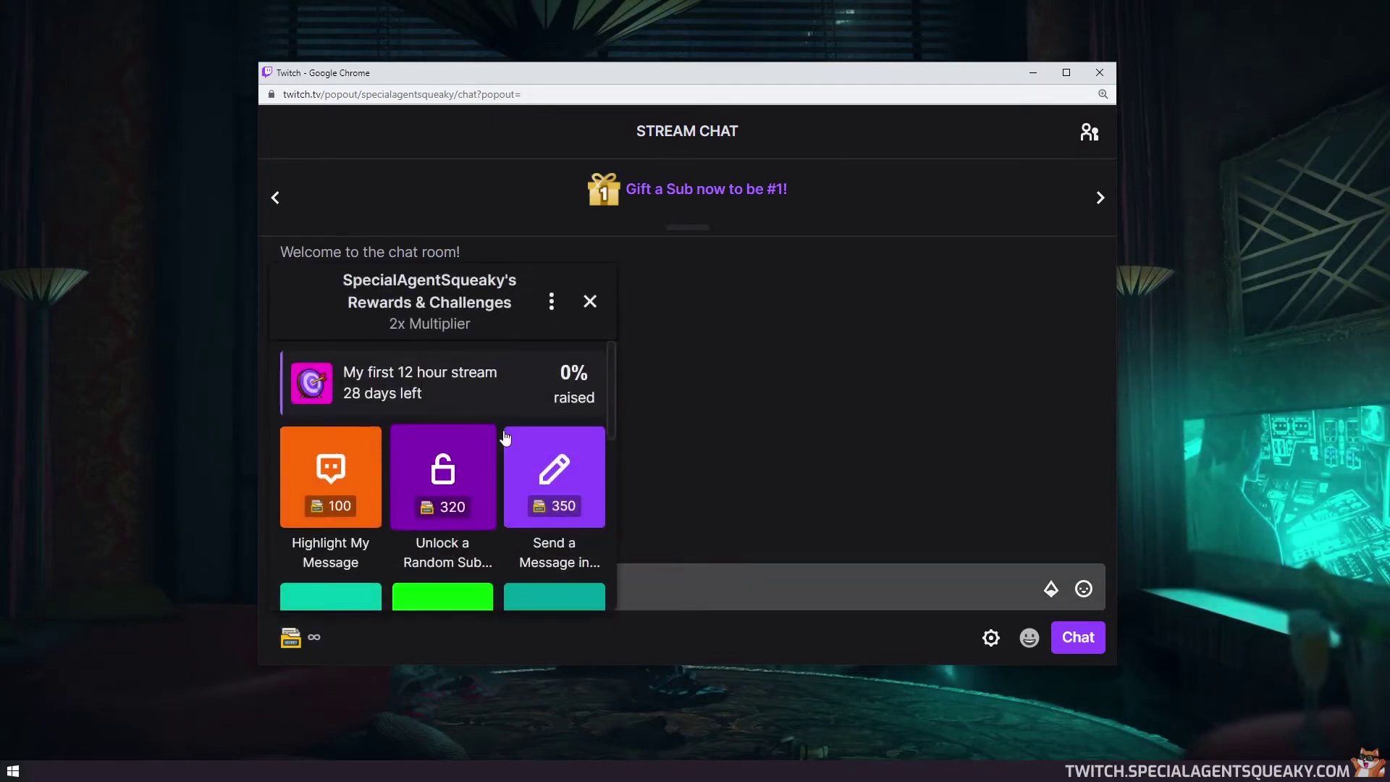
scroll(497, 489, down, 2)
scroll(496, 489, down, 3)
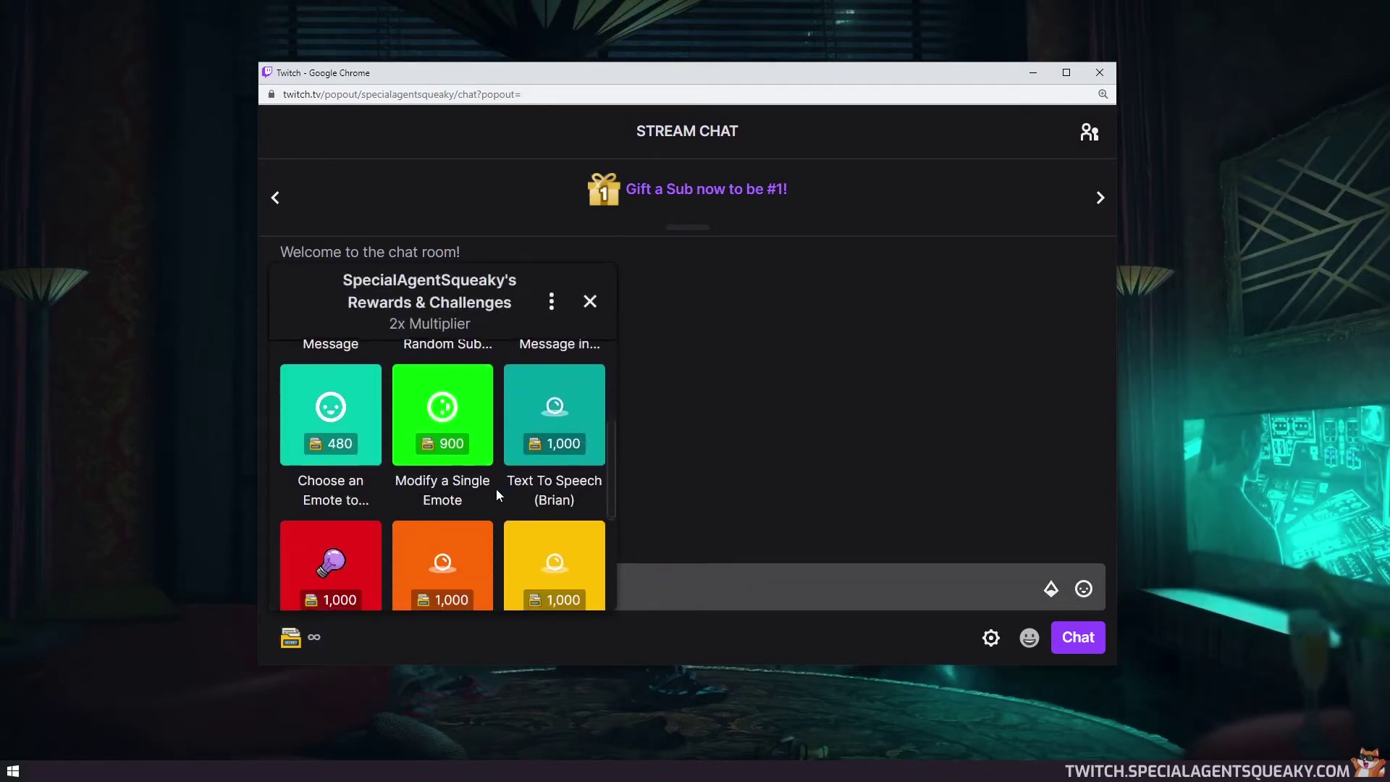
scroll(489, 563, up, 1)
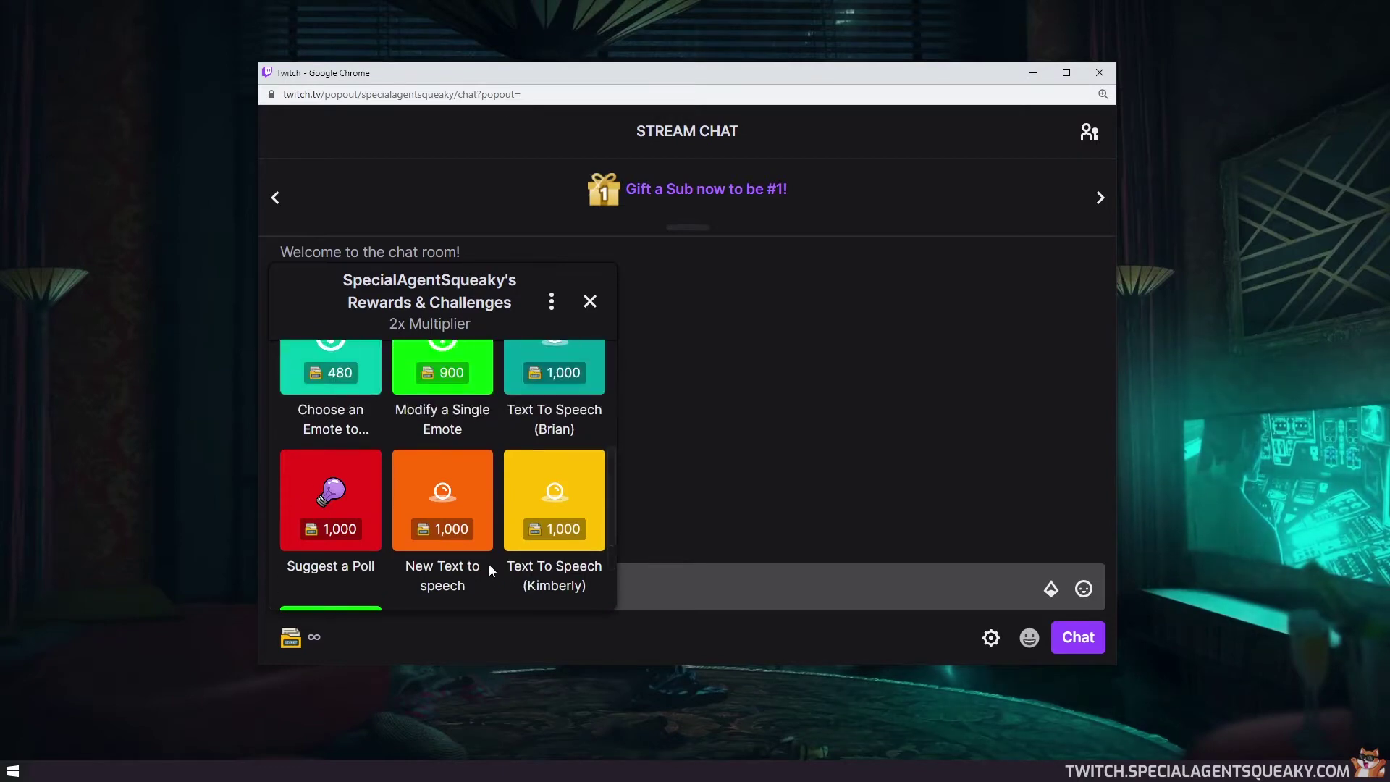
scroll(489, 563, down, 1)
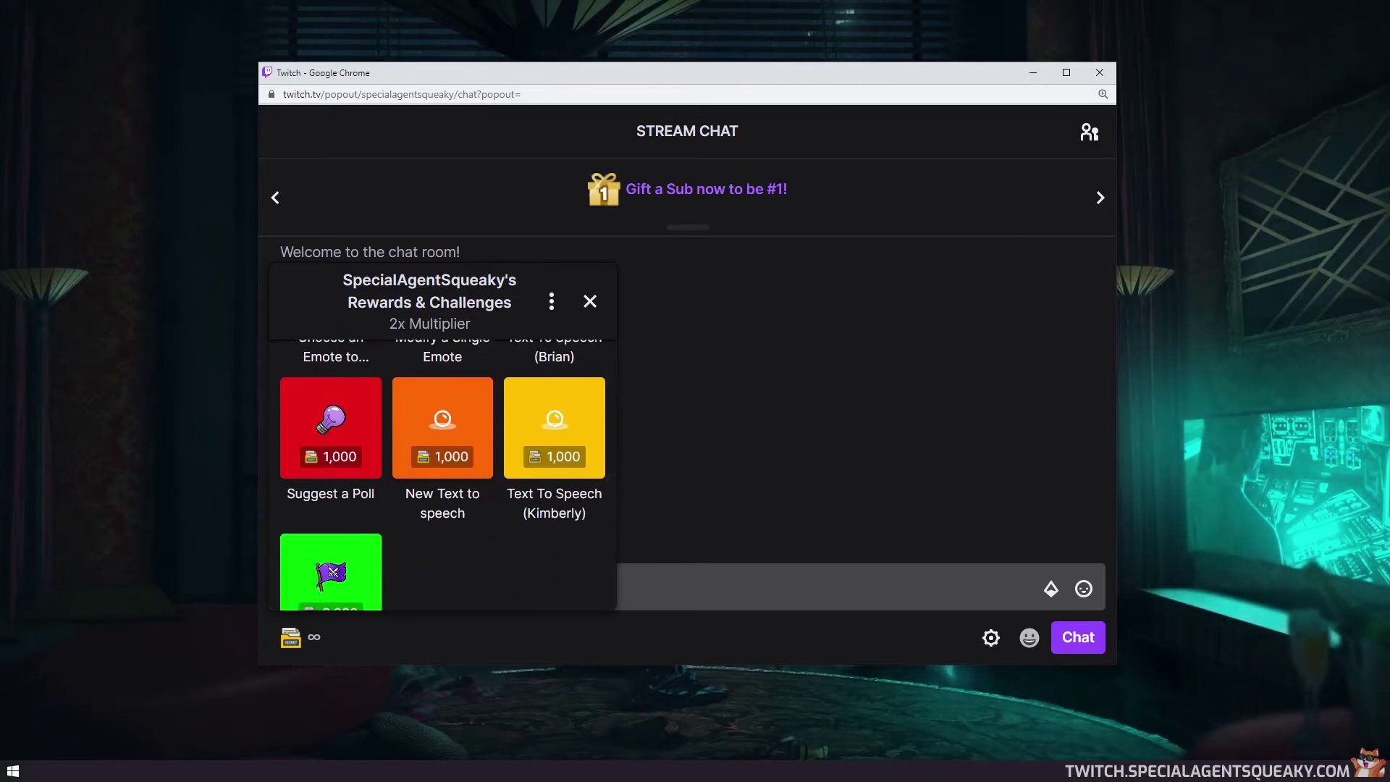
scroll(439, 551, down, 1)
scroll(444, 551, up, 3)
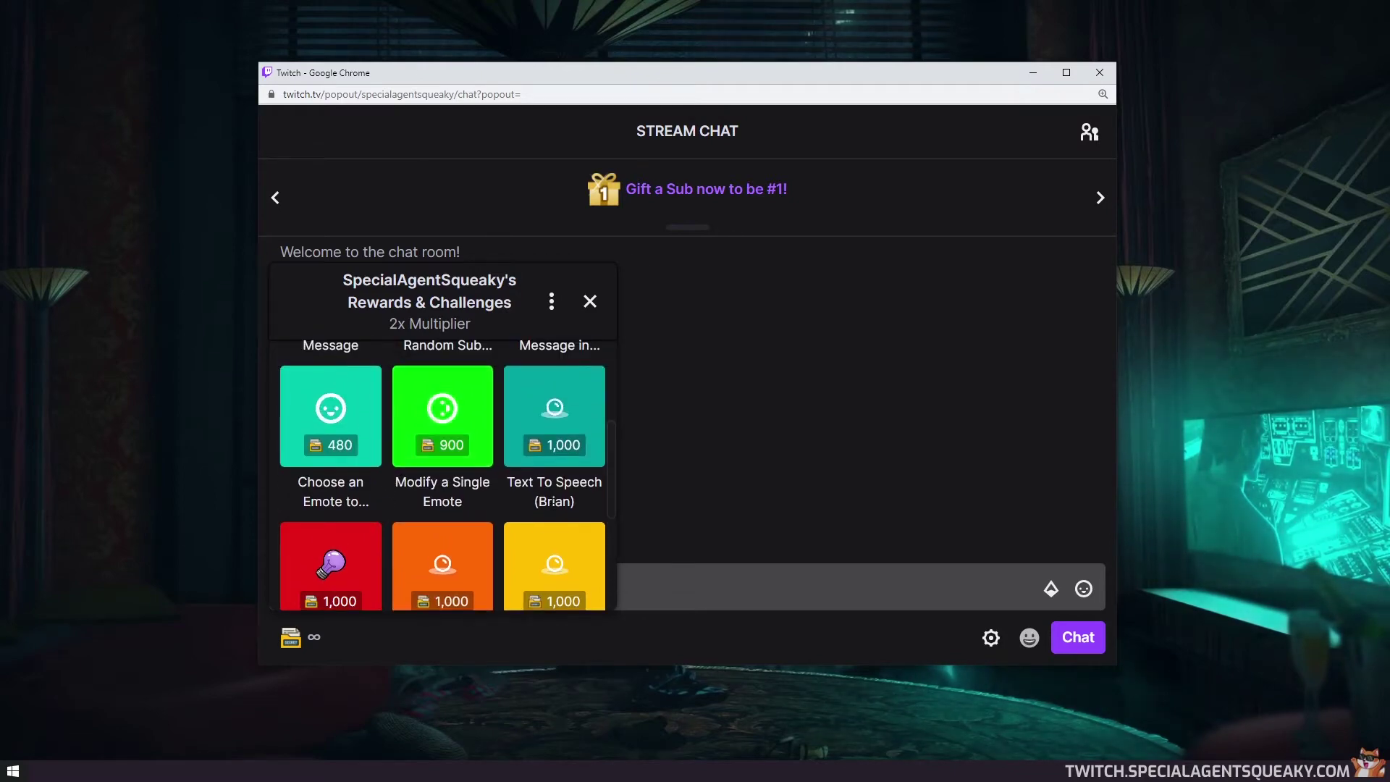
scroll(556, 550, down, 1)
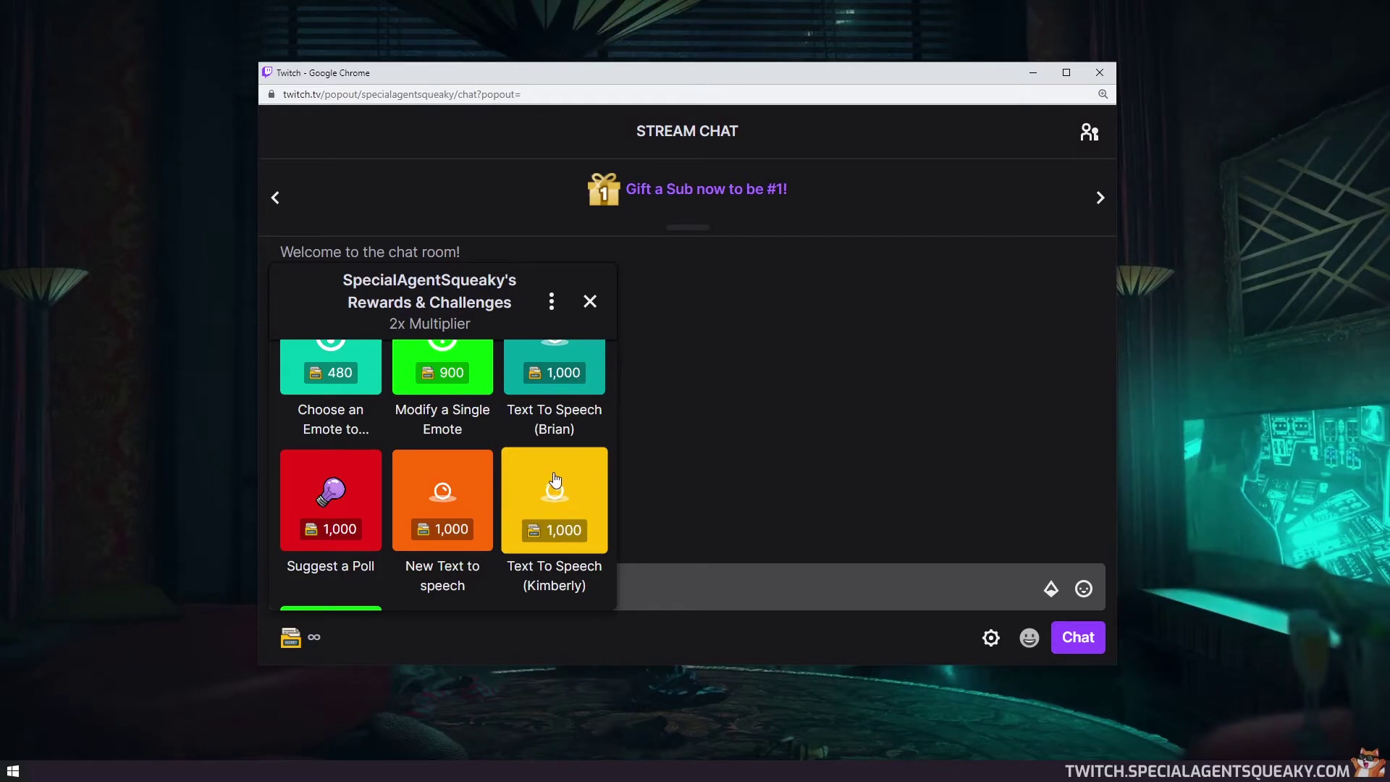
scroll(555, 464, up, 1)
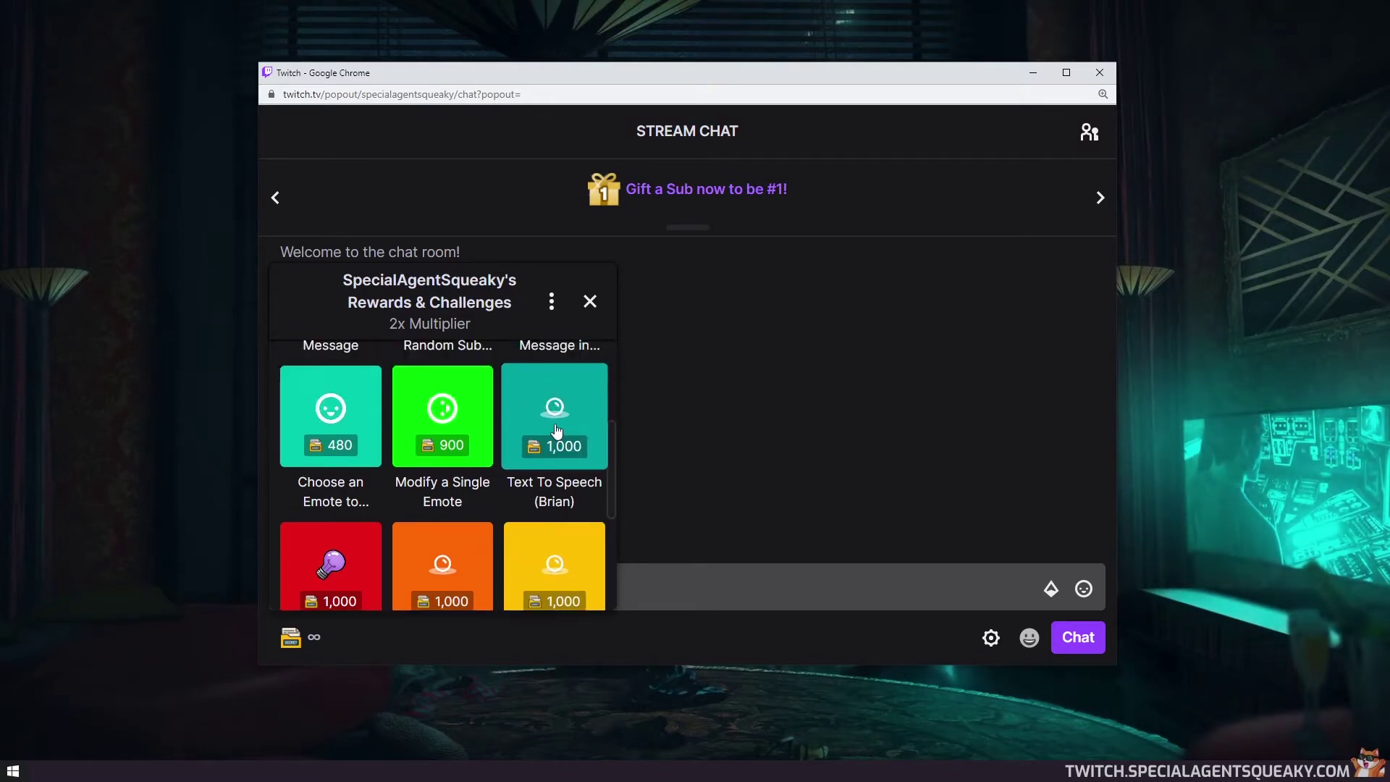
Redeem the 1,000-point Text To Speech (Brian) reward with the message 'This is Brian'.
click(567, 496)
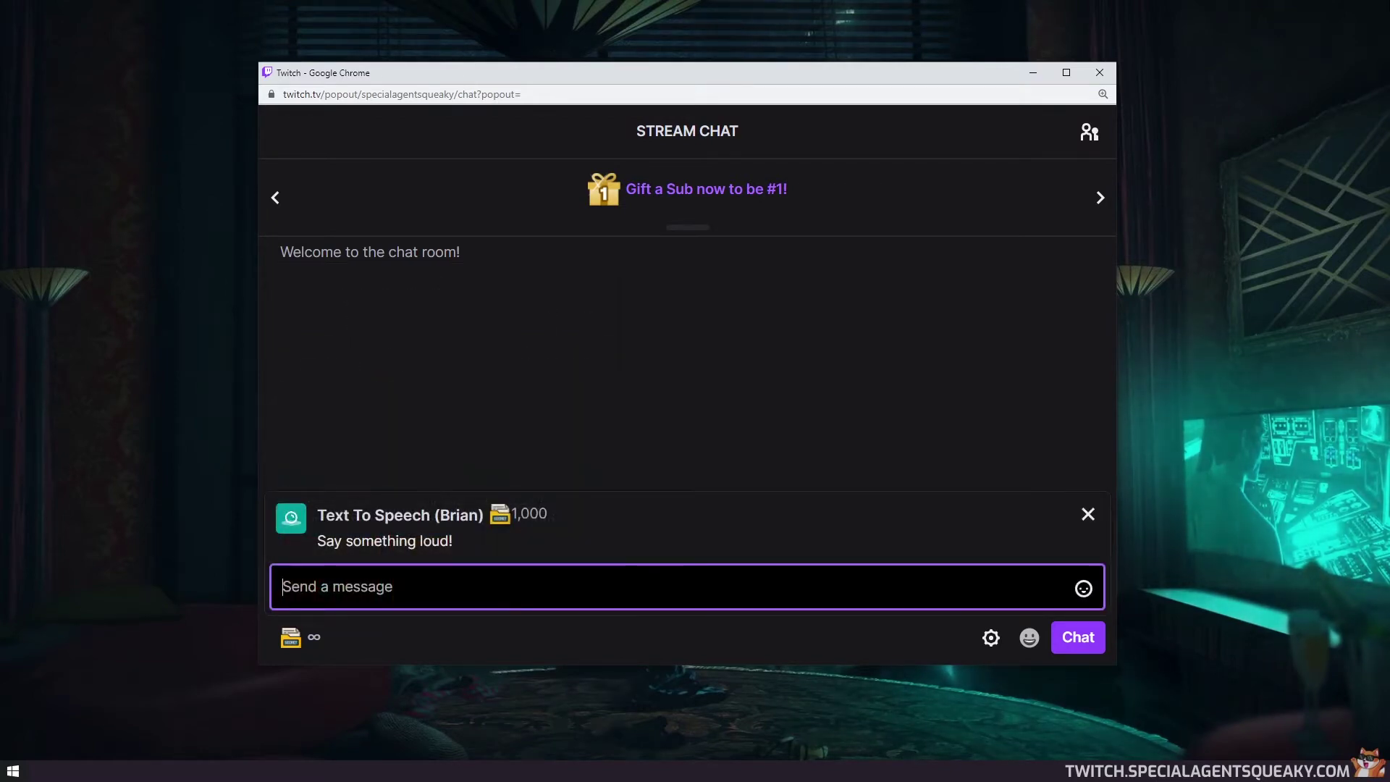
text(This is Brian)
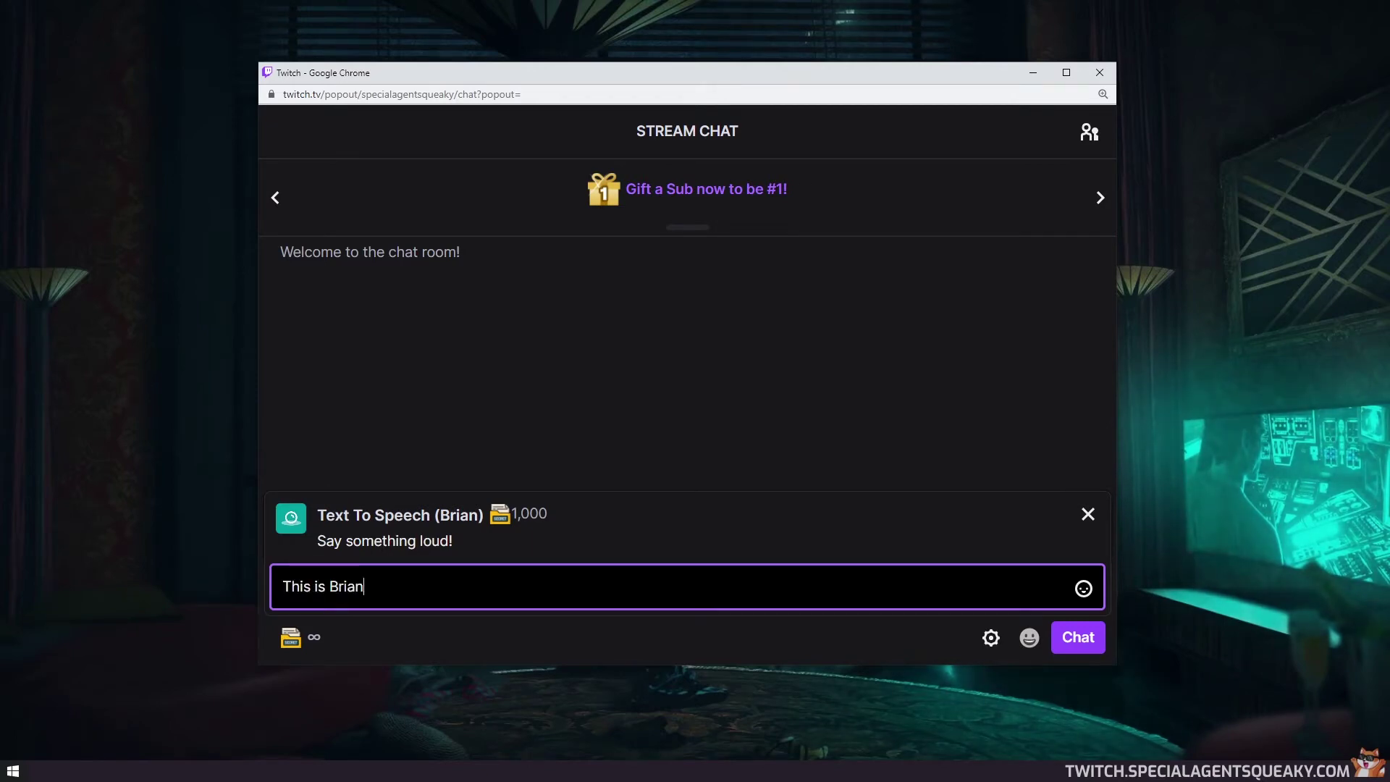
key(Return)
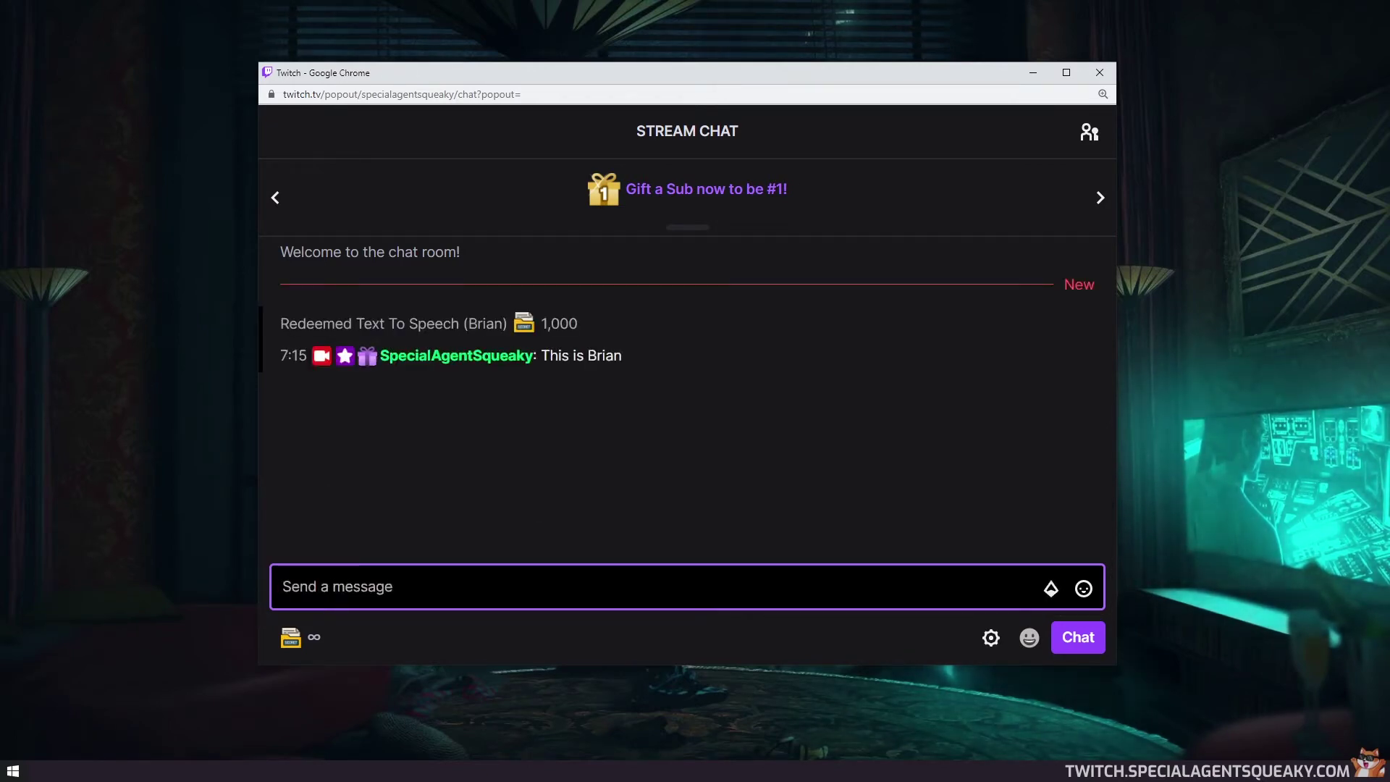
Redeem Text To Speech (Kimberly) with 'And this is kimberly', then minimize the chat window.
click(290, 637)
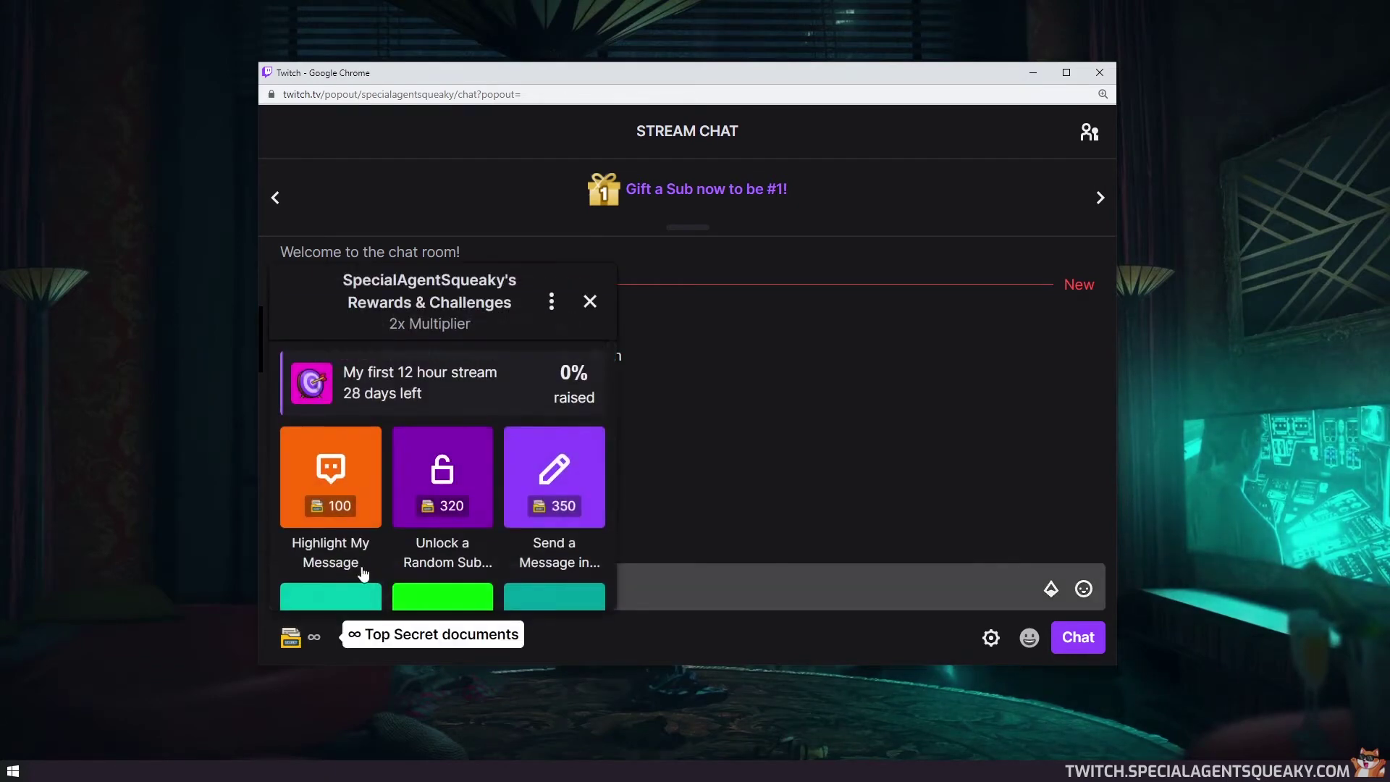
scroll(533, 467, down, 5)
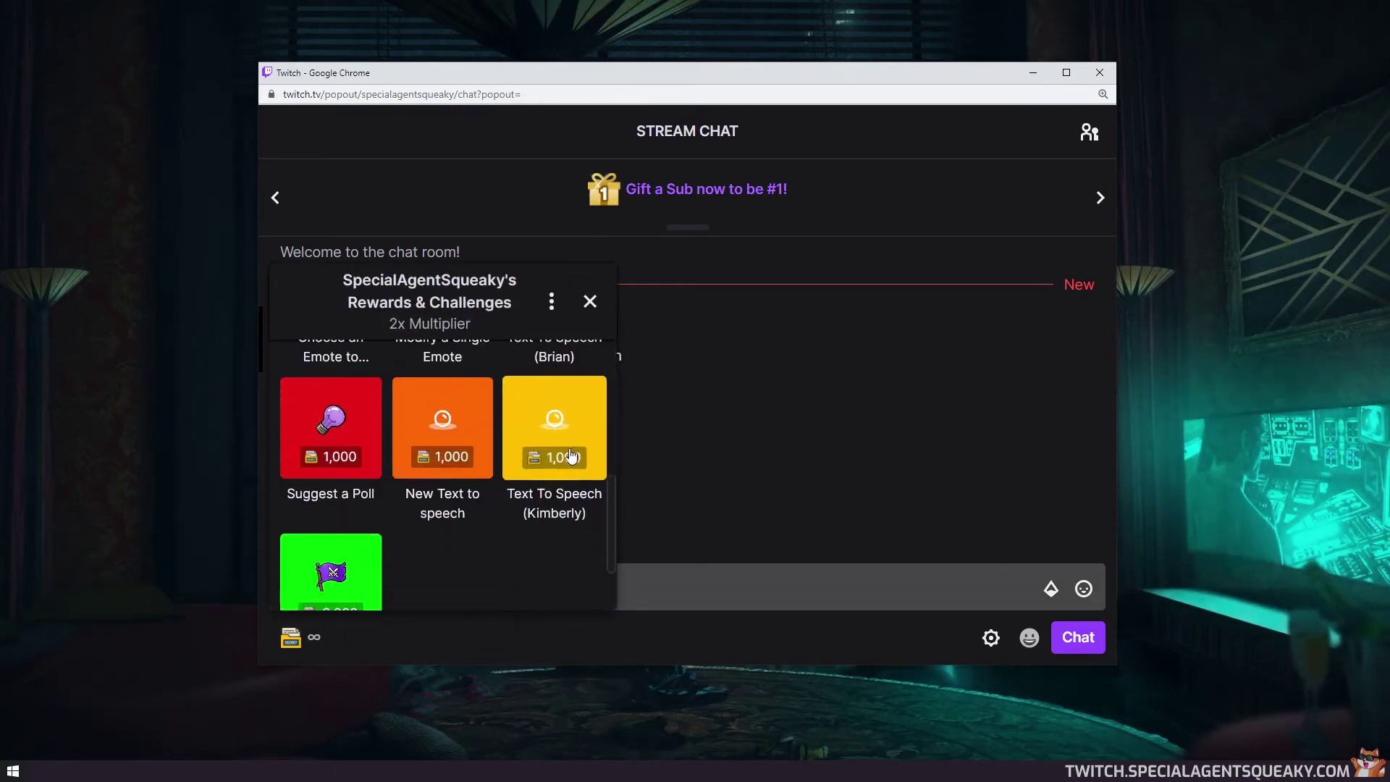
click(572, 456)
text(A)
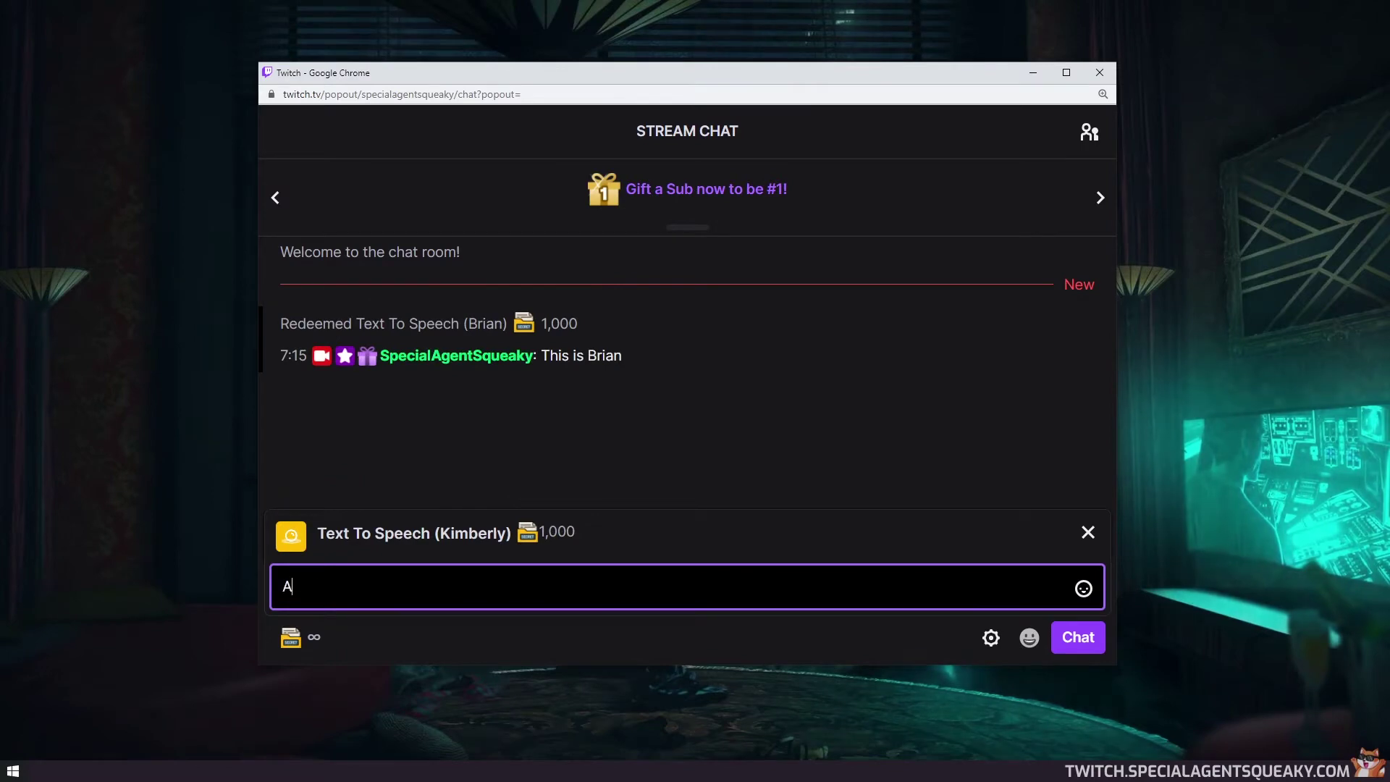
text(nd this is kimberly)
key(Return)
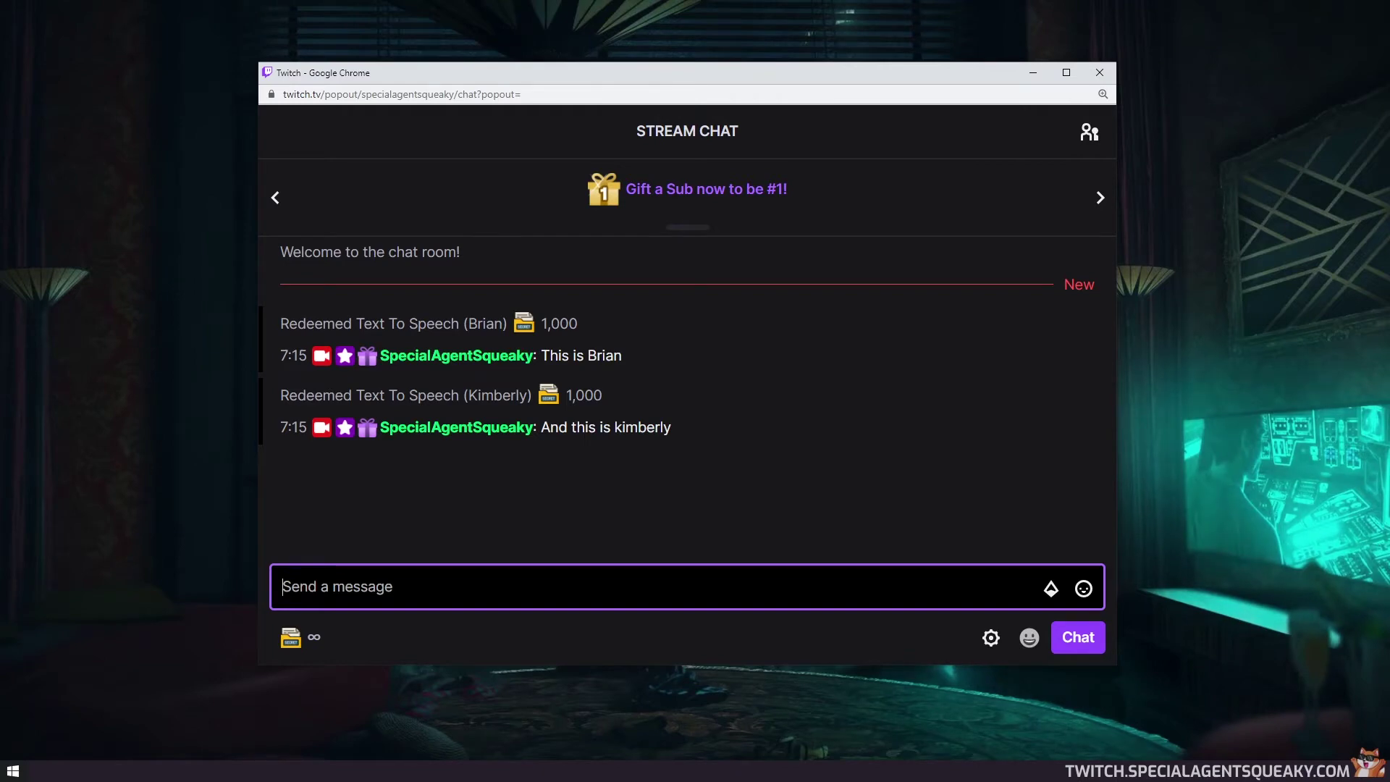
click(1035, 74)
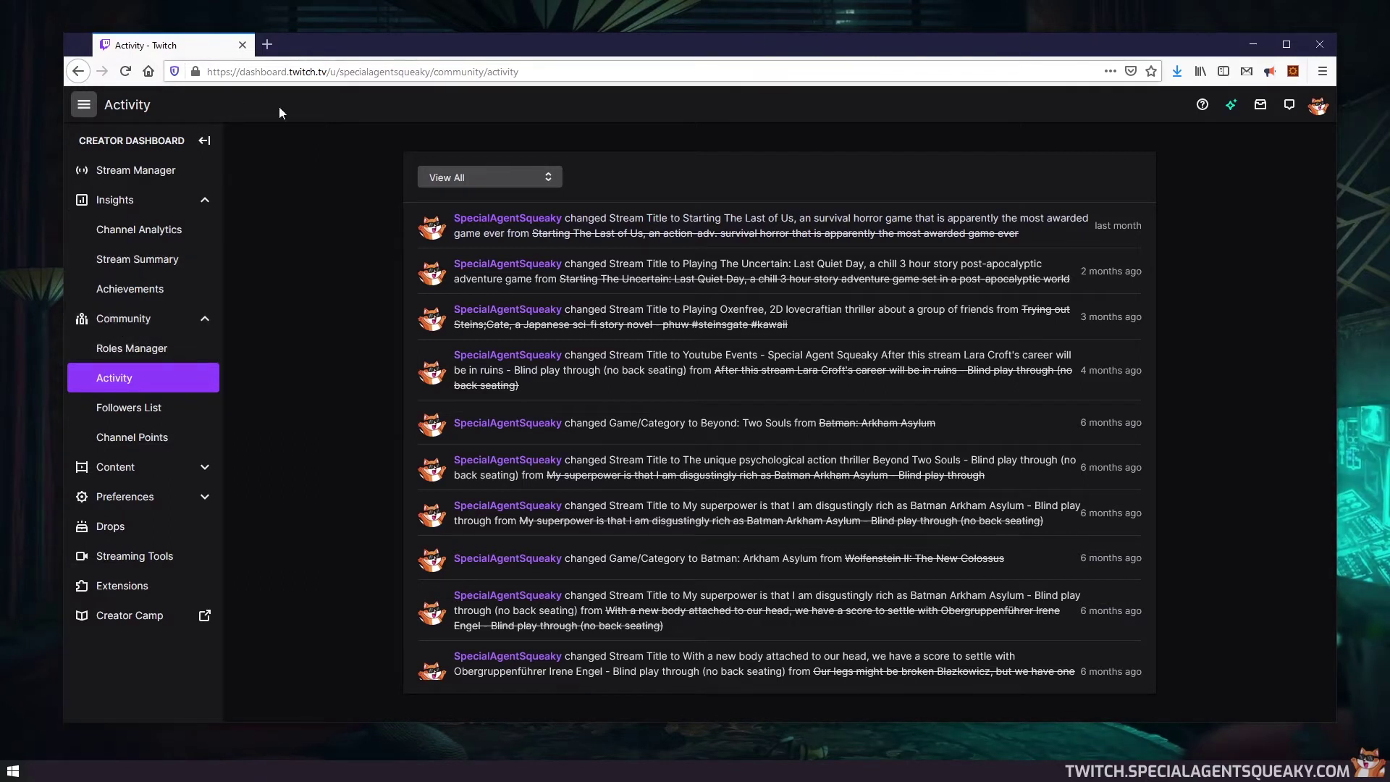
Go to Channel Points, Manage Rewards & Challenges, and start adding a new custom reward.
click(121, 443)
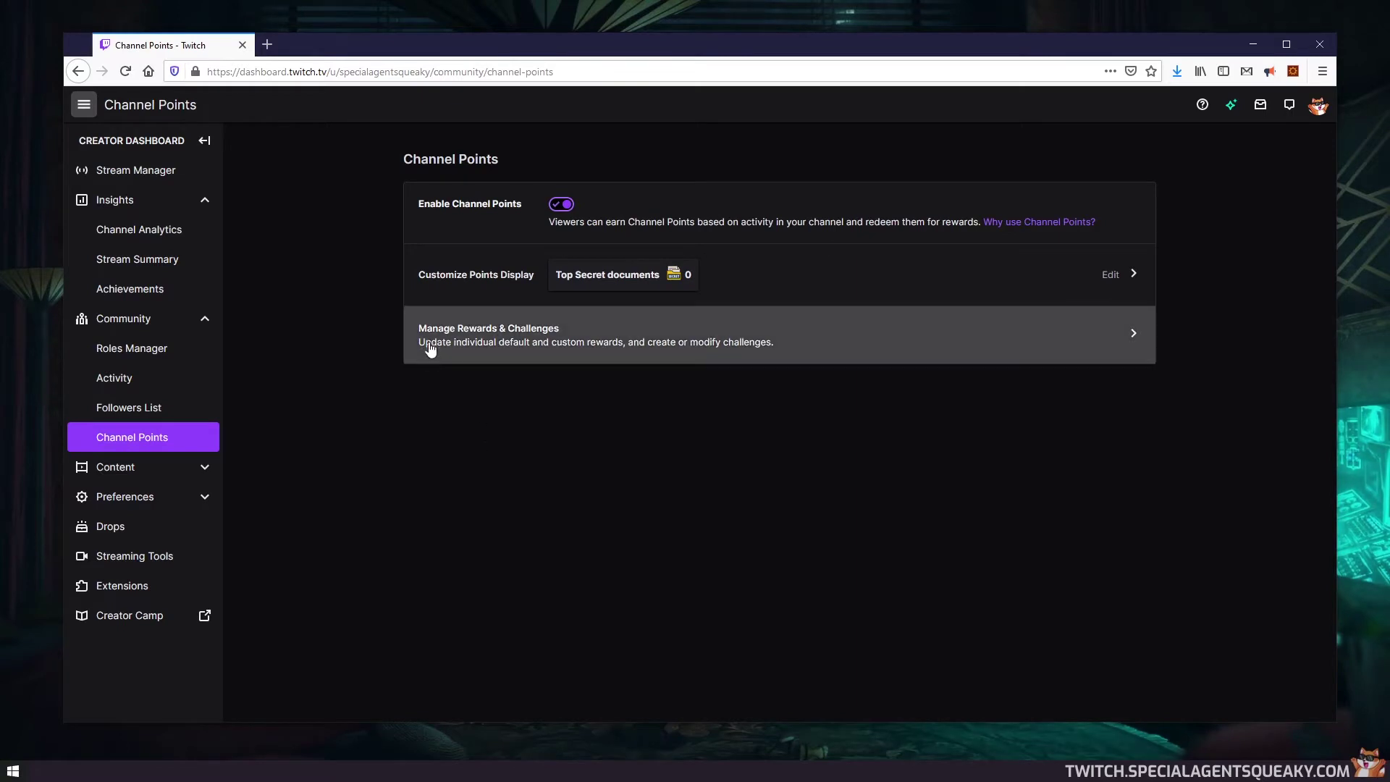
click(605, 341)
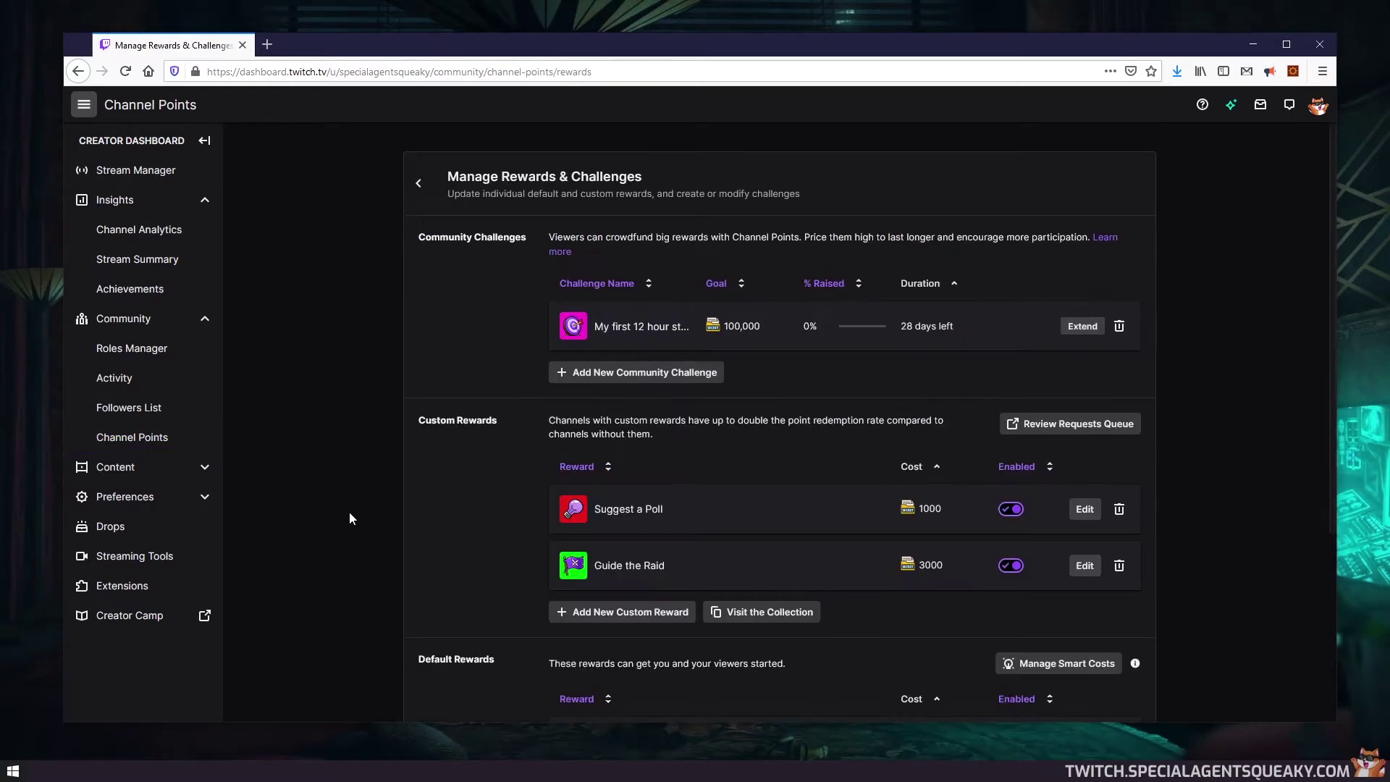
click(650, 619)
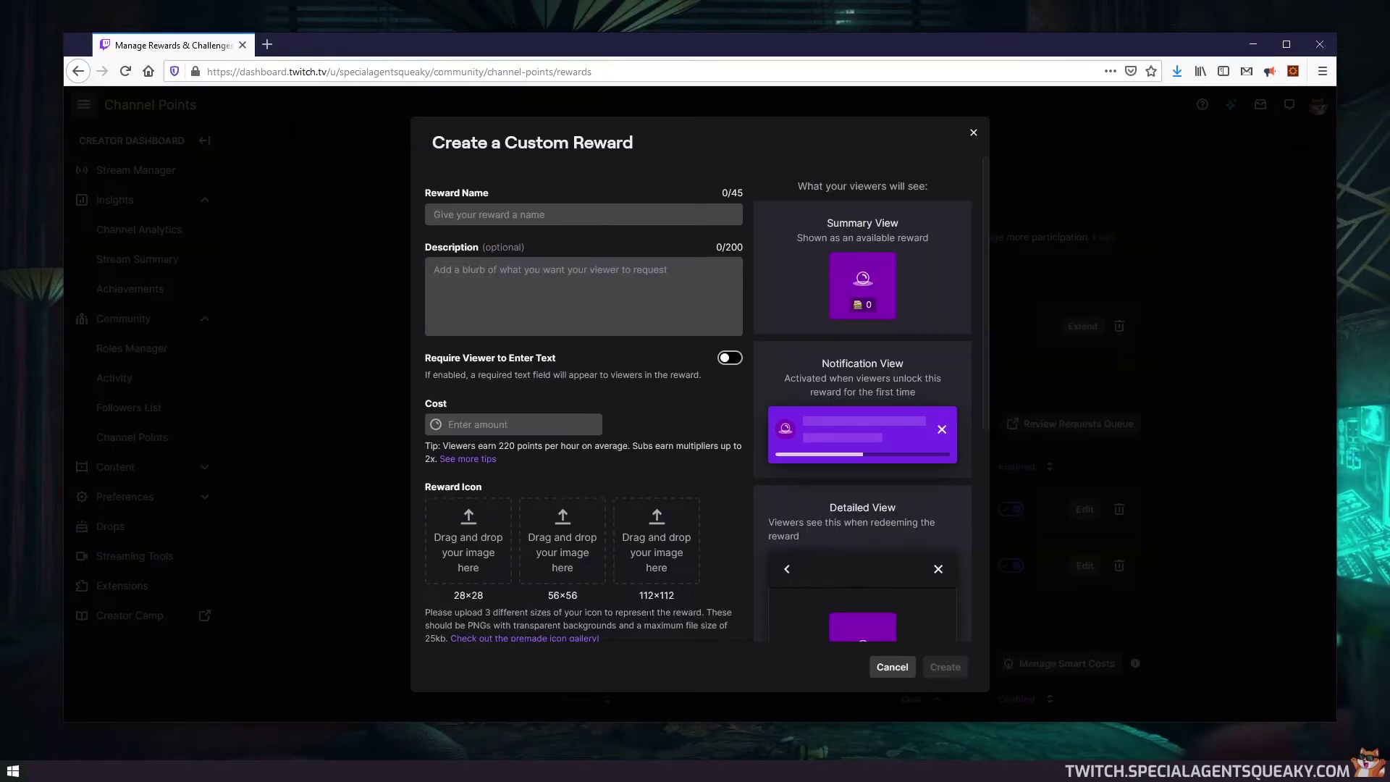
Name the reward 'Text To Speech', describe it 'Say something loud!', and set its cost to 1000.
click(462, 210)
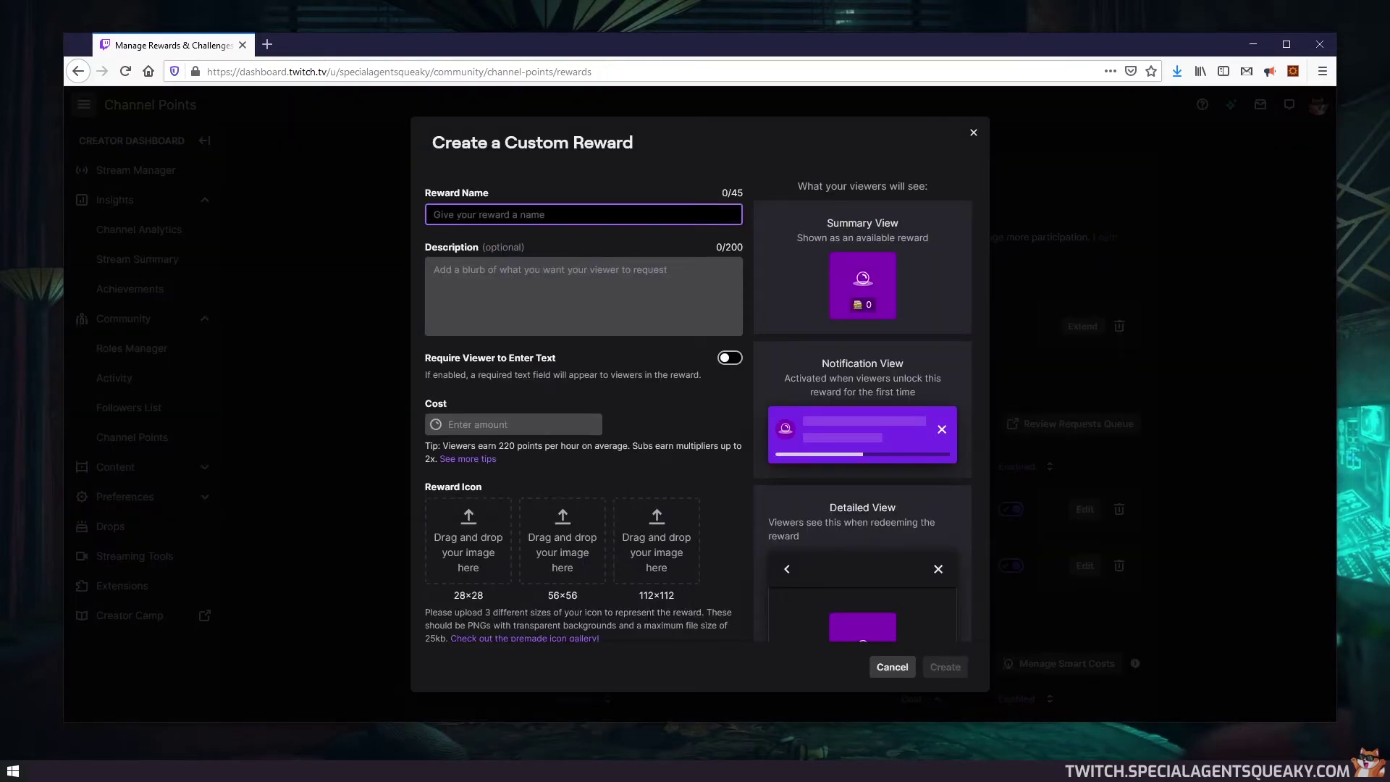
text(Te)
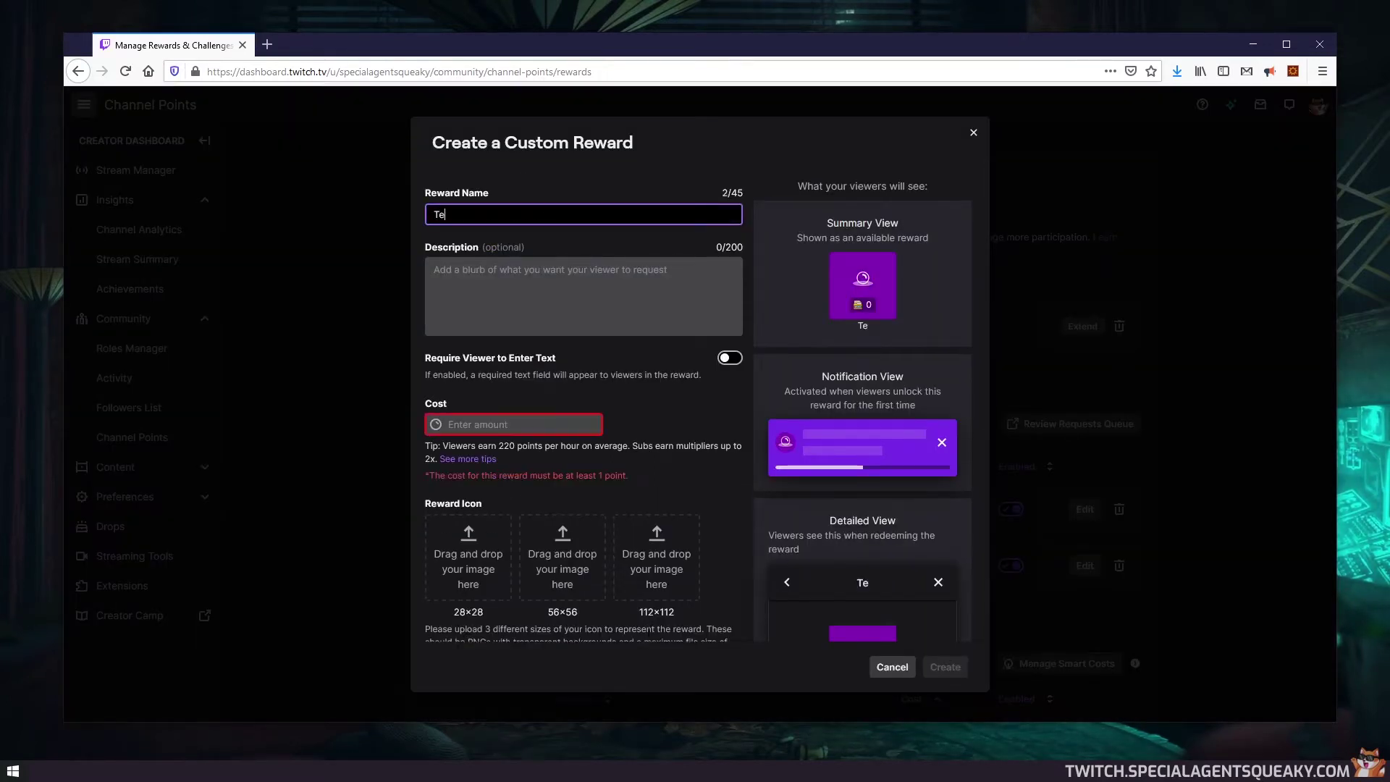
text(xt To Spe)
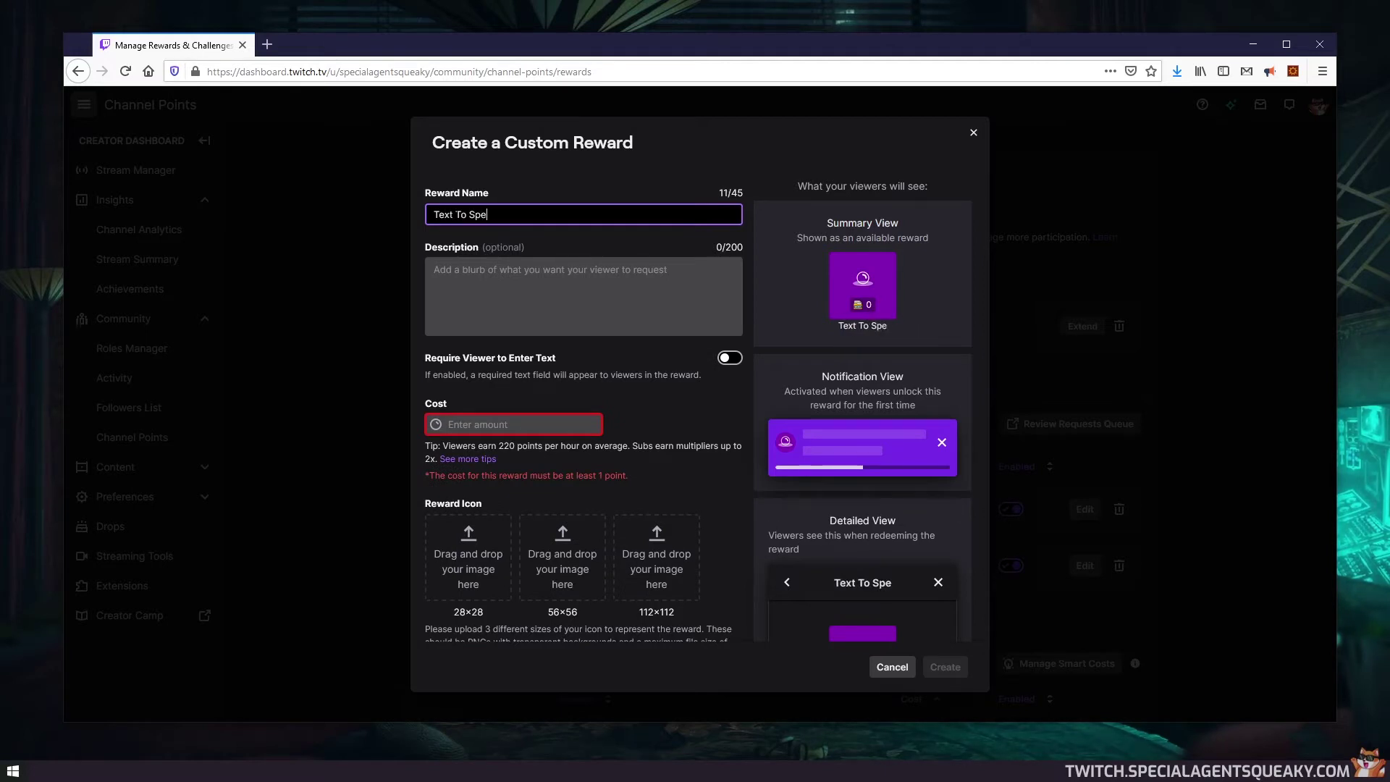
text(ech)
click(584, 296)
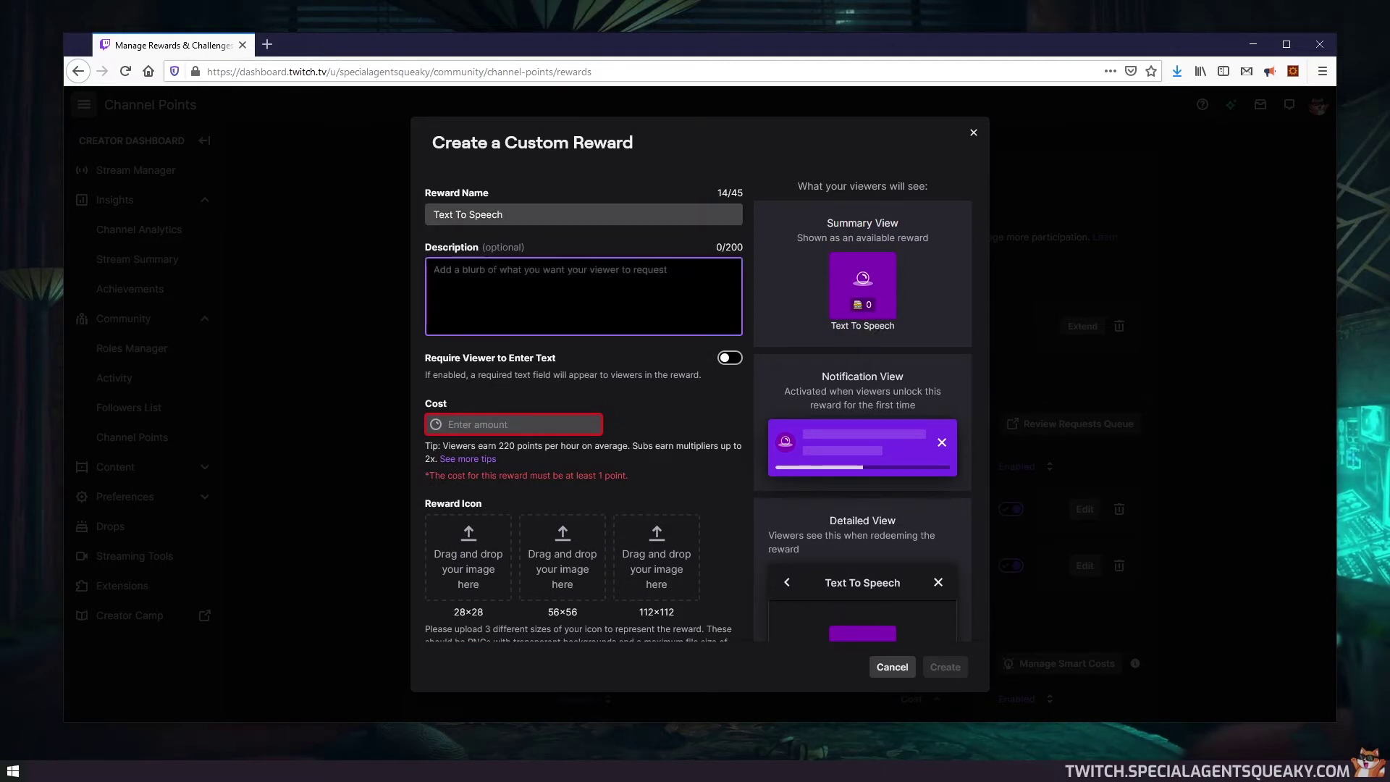
text(Say something loud!)
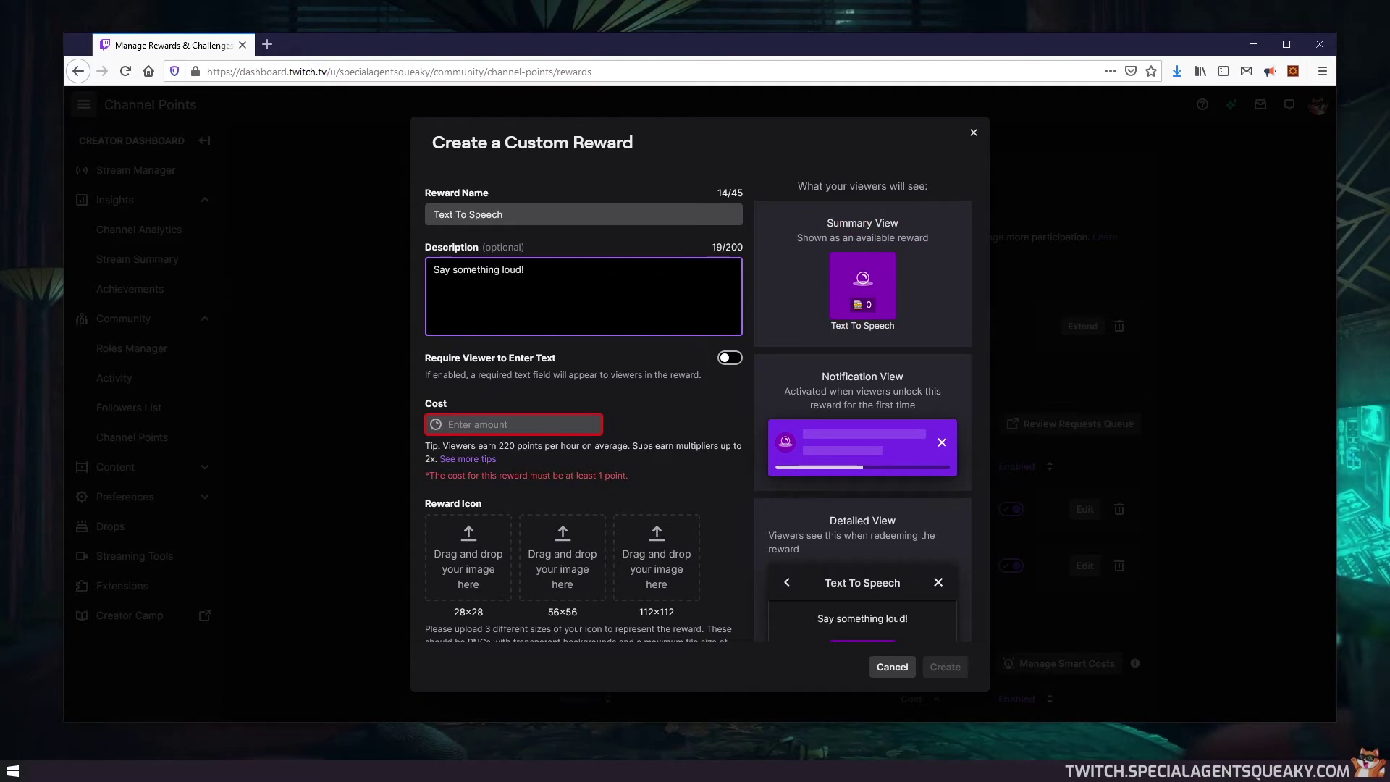
scroll(500, 376, down, 2)
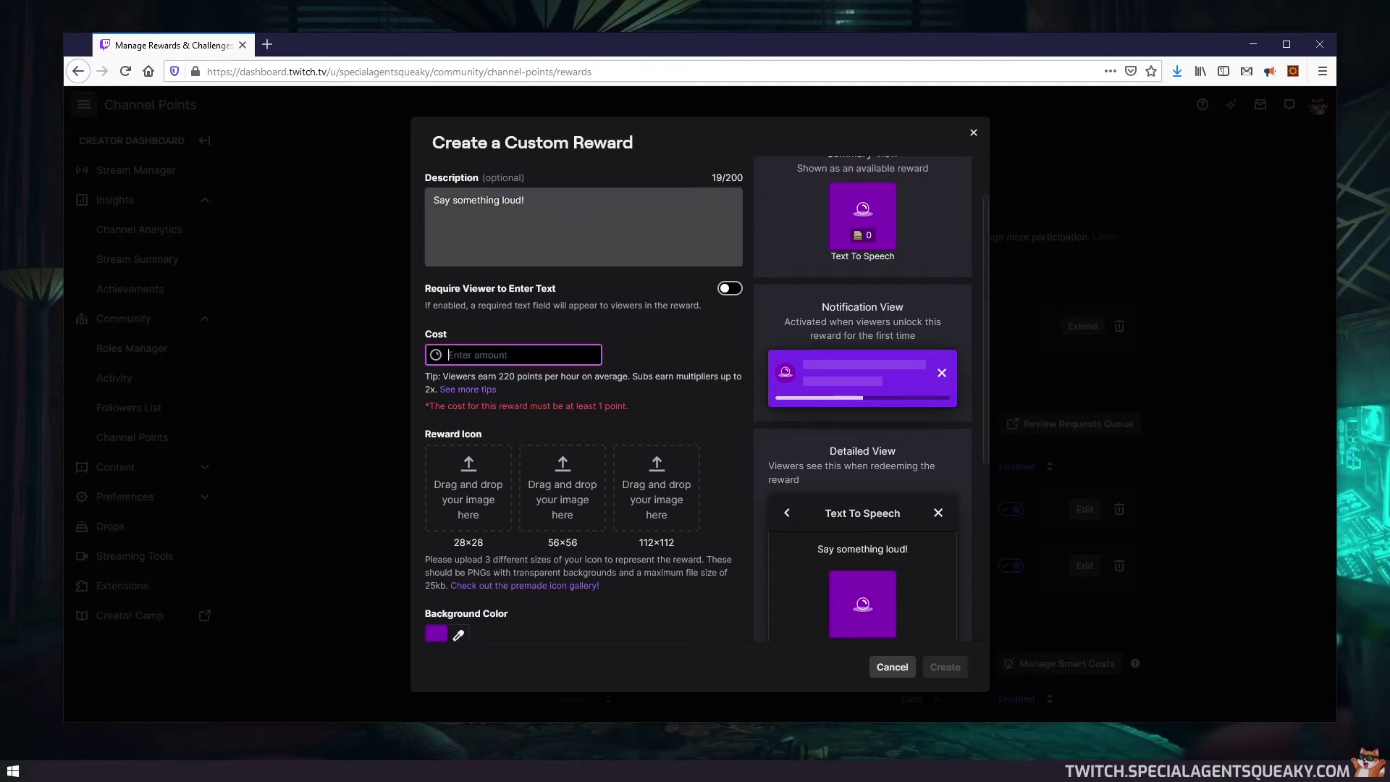
text(1000)
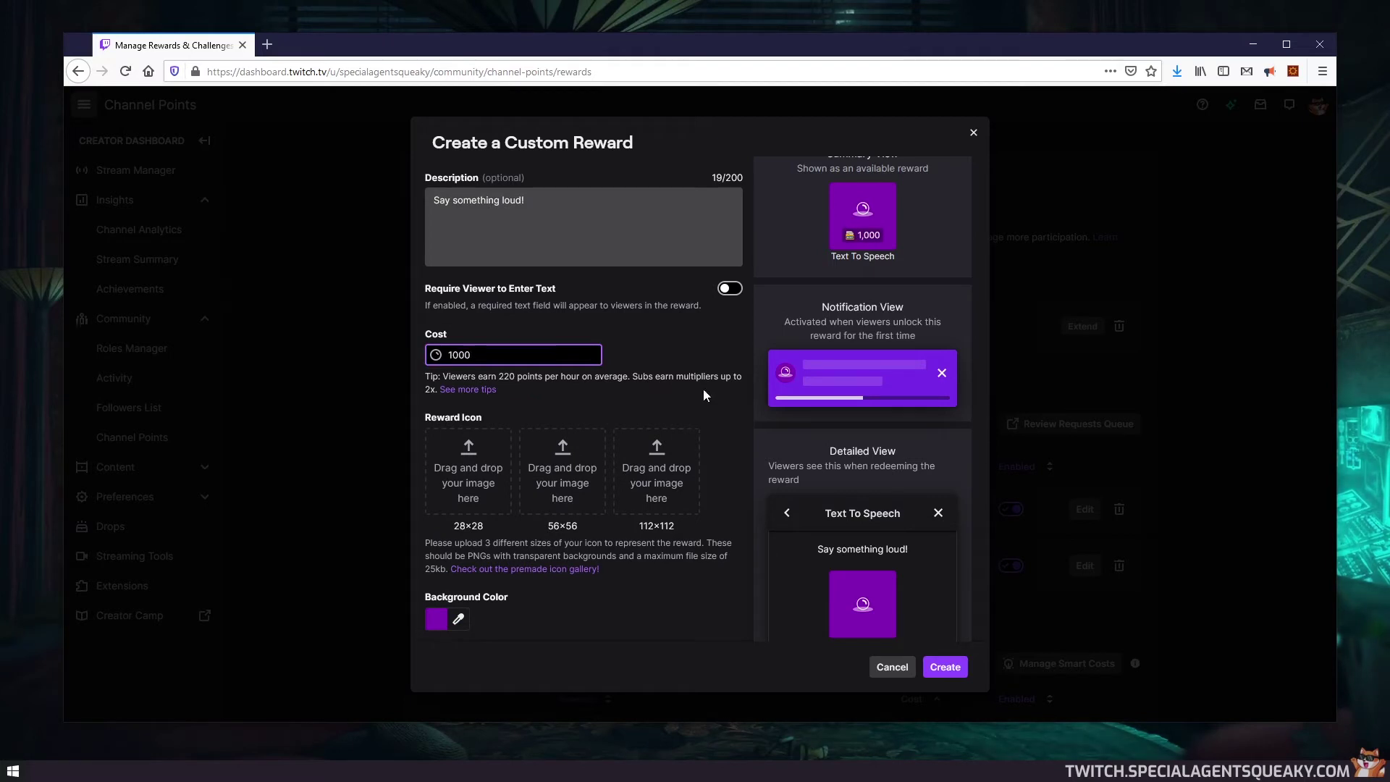
scroll(694, 358, down, 4)
scroll(693, 358, up, 4)
Require viewers to enter text when redeeming the reward.
click(730, 289)
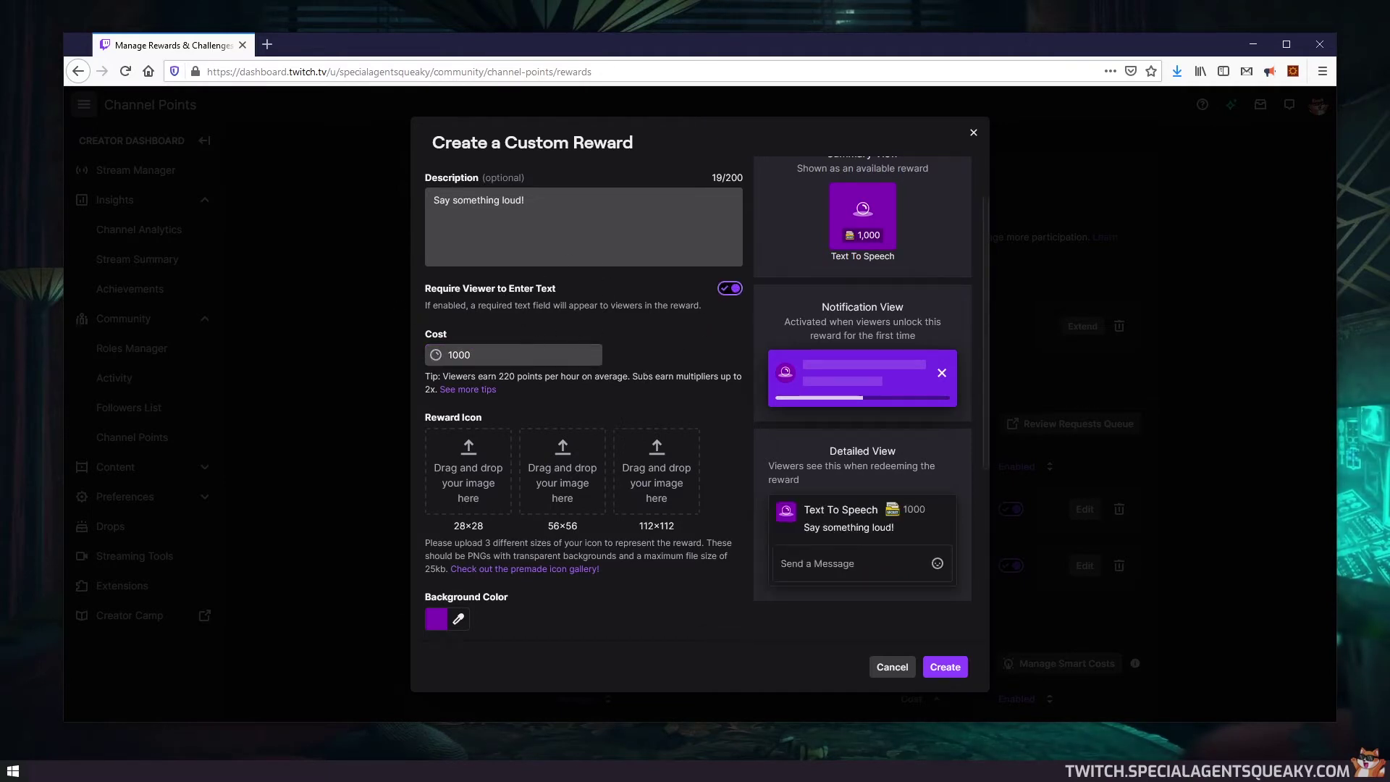
scroll(724, 388, down, 2)
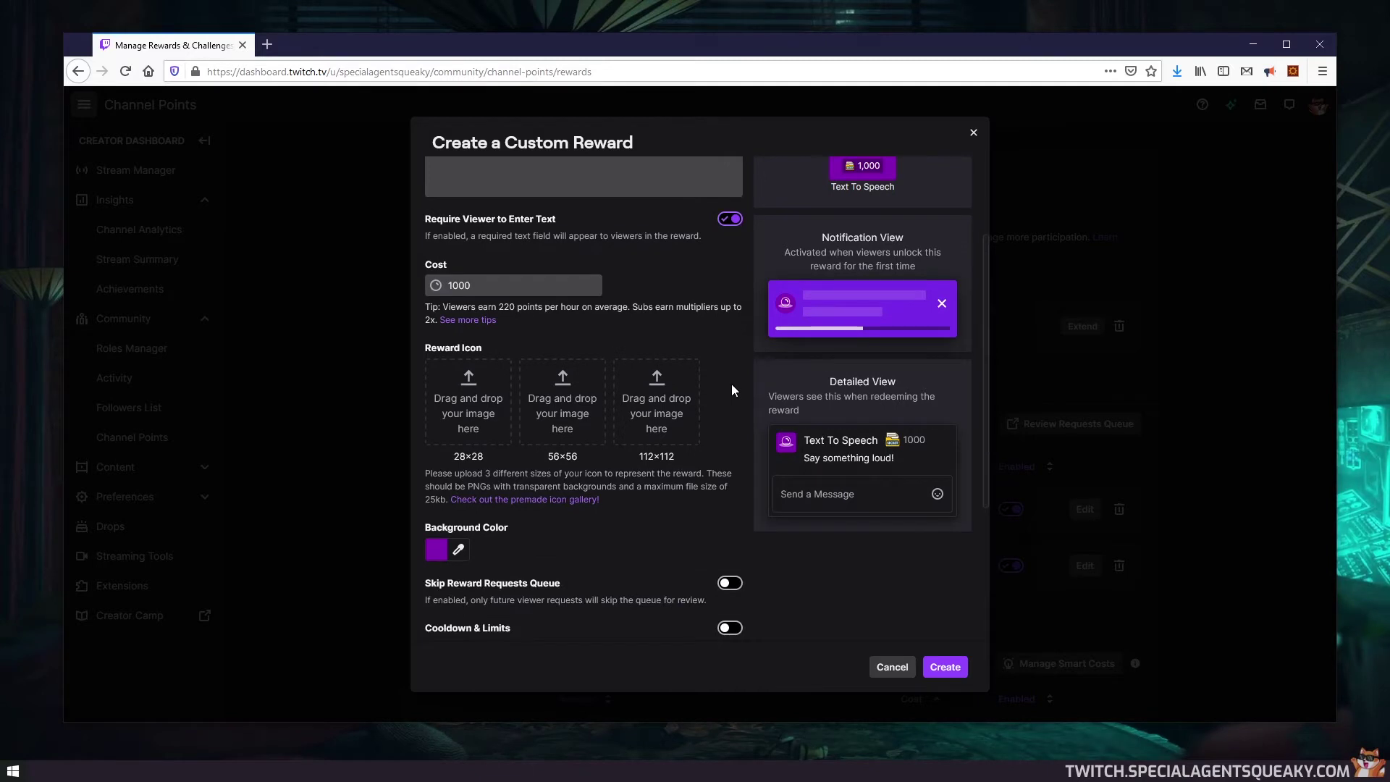
scroll(732, 384, down, 5)
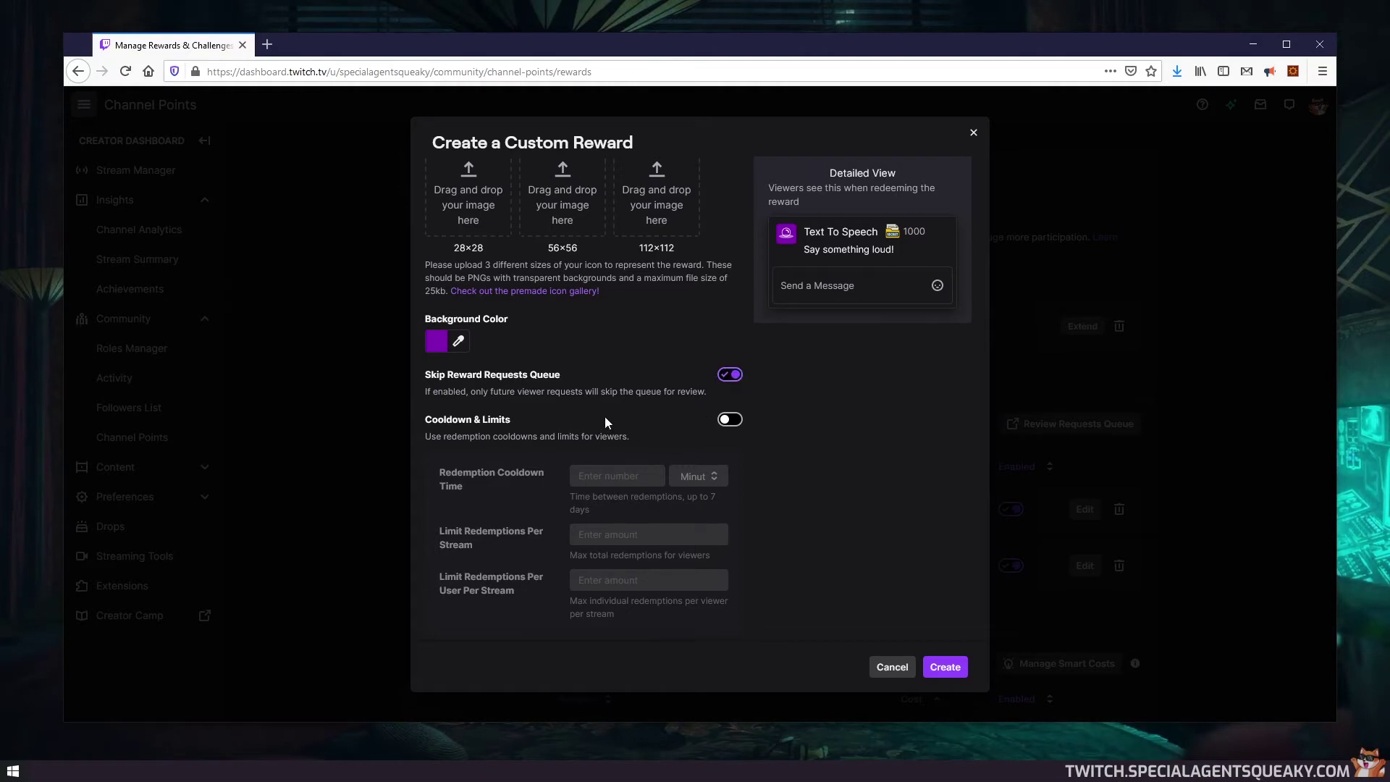
scroll(605, 415, down, 1)
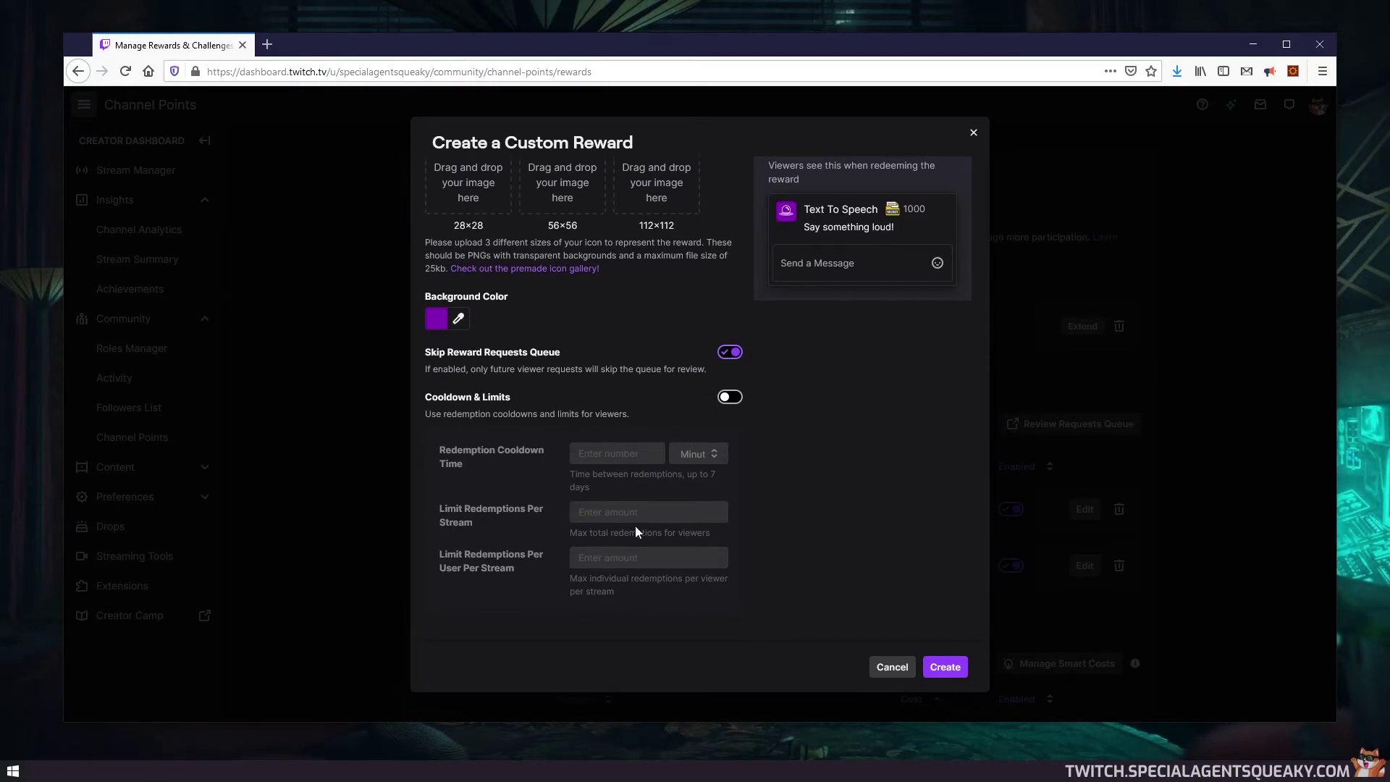
Enable Cooldown & Limits with a redemption cooldown of 20 and create the reward.
click(744, 395)
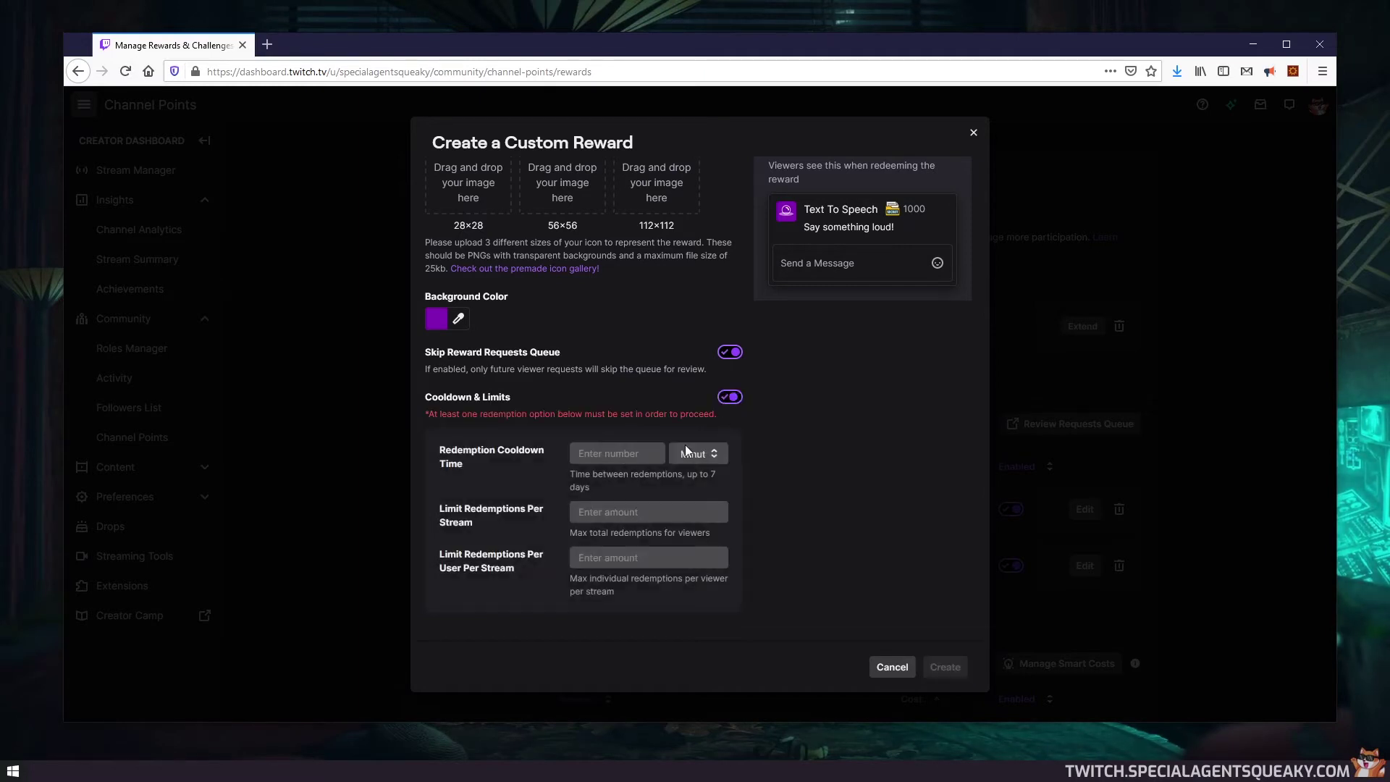
click(601, 456)
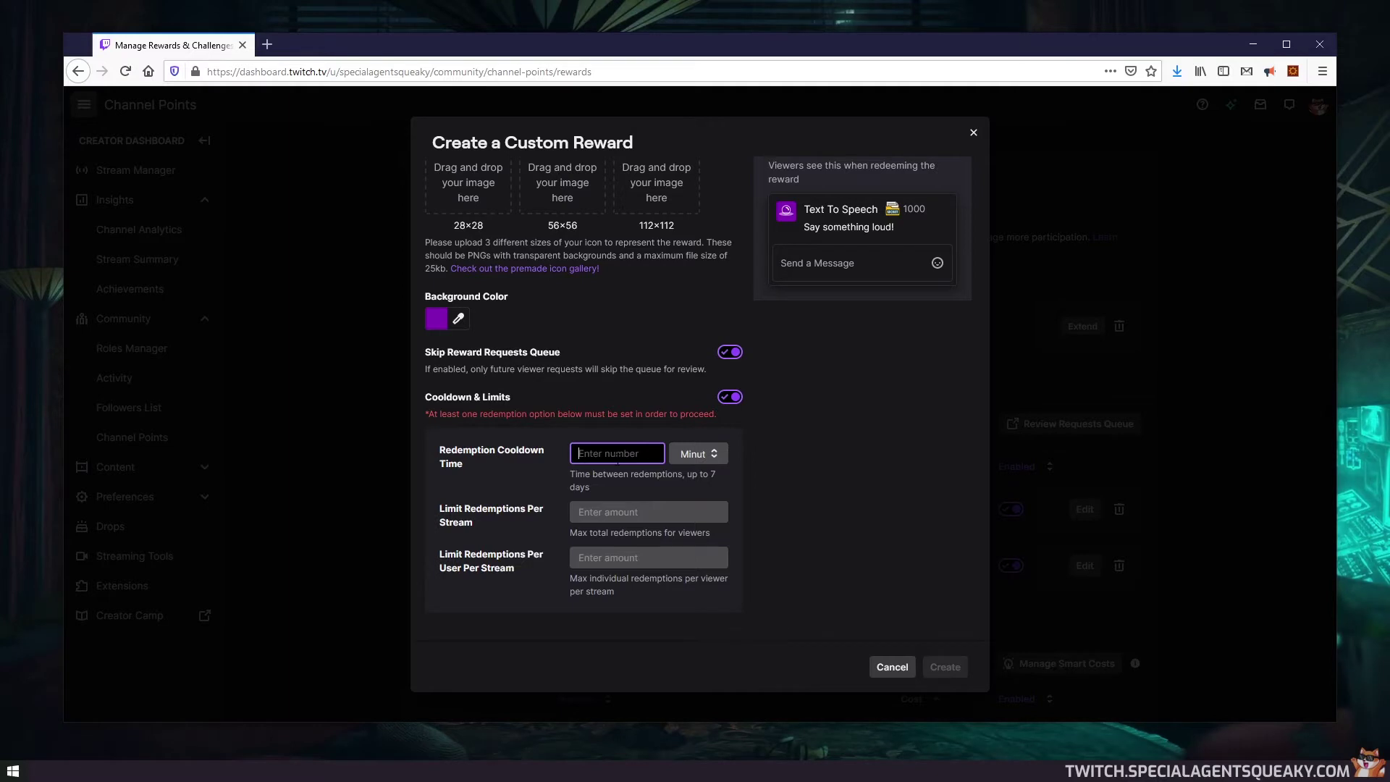
text(20)
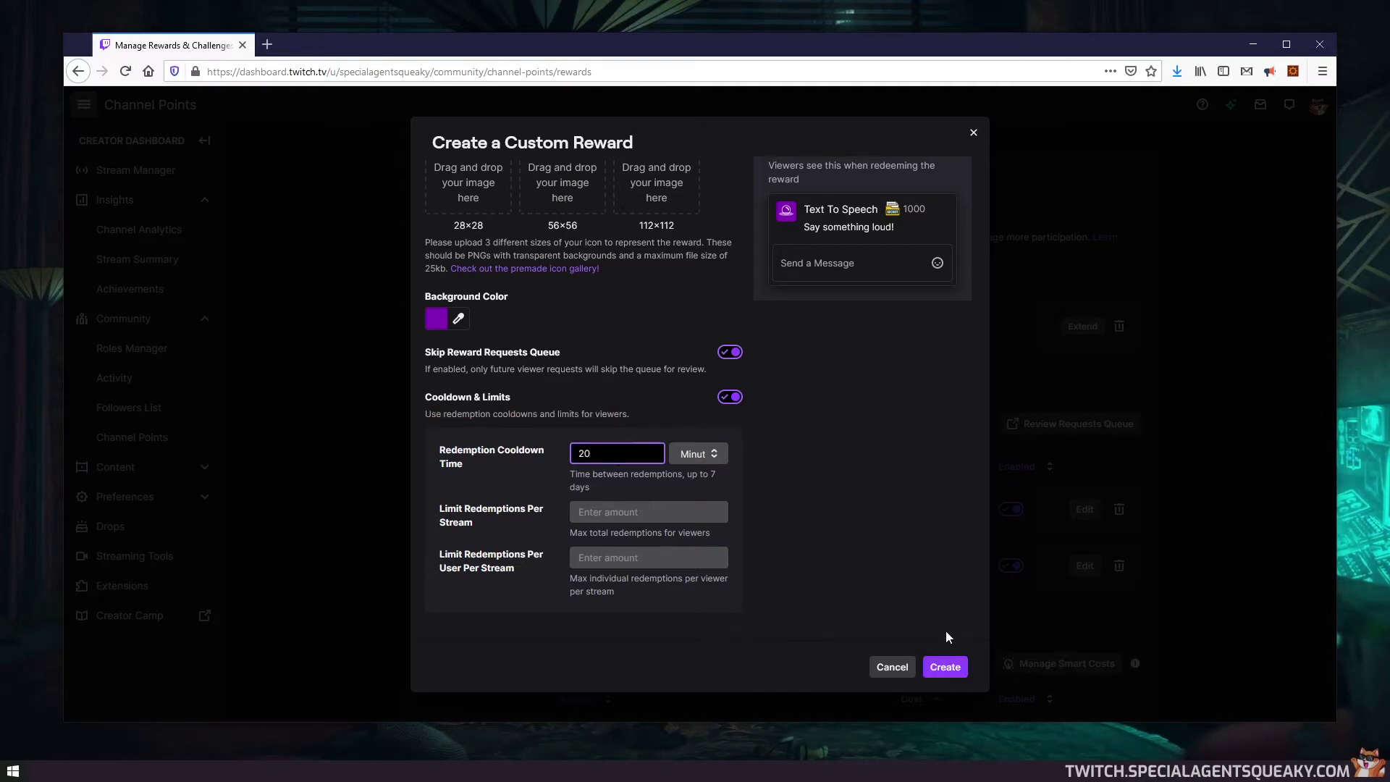
click(944, 667)
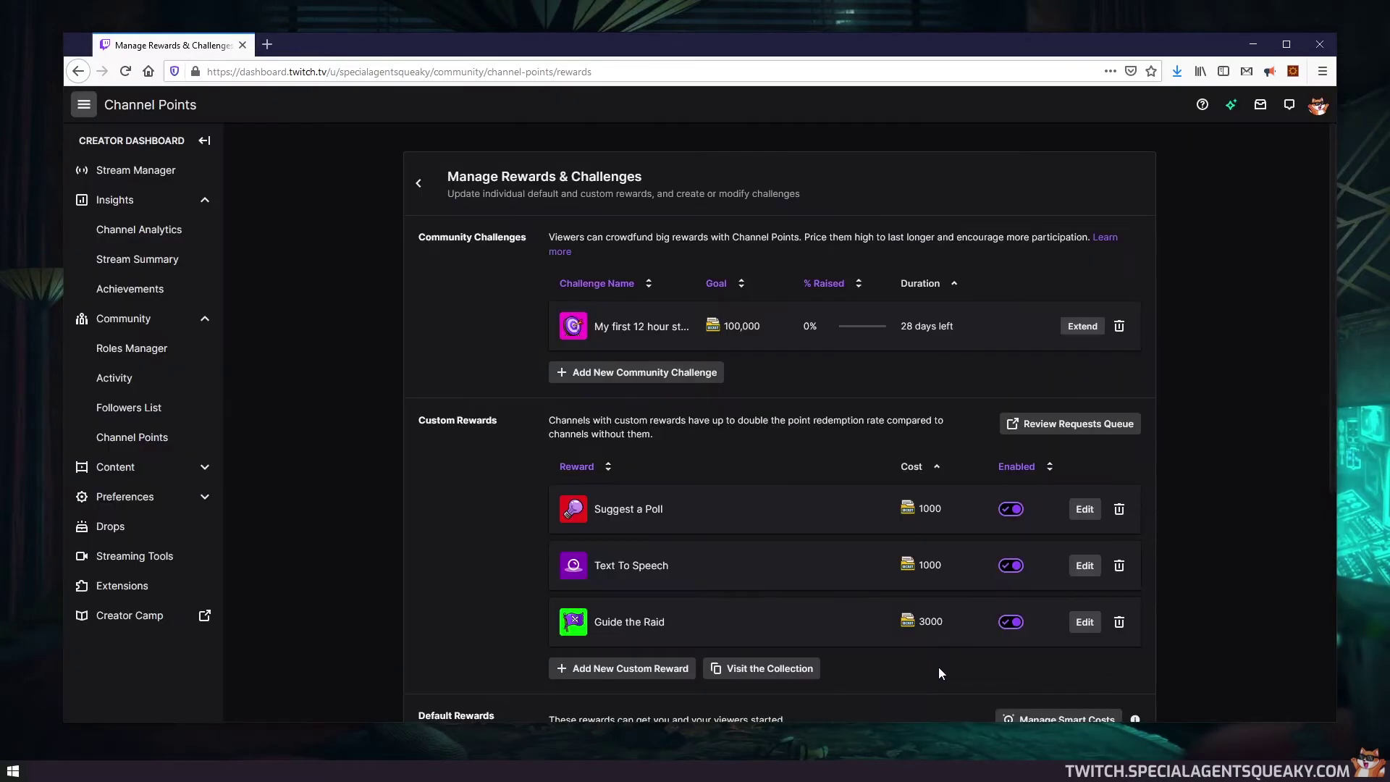
Minimize the dashboard and bring up the Text To Speech widget tool page in the browser.
scroll(455, 542, down, 1)
scroll(464, 532, down, 2)
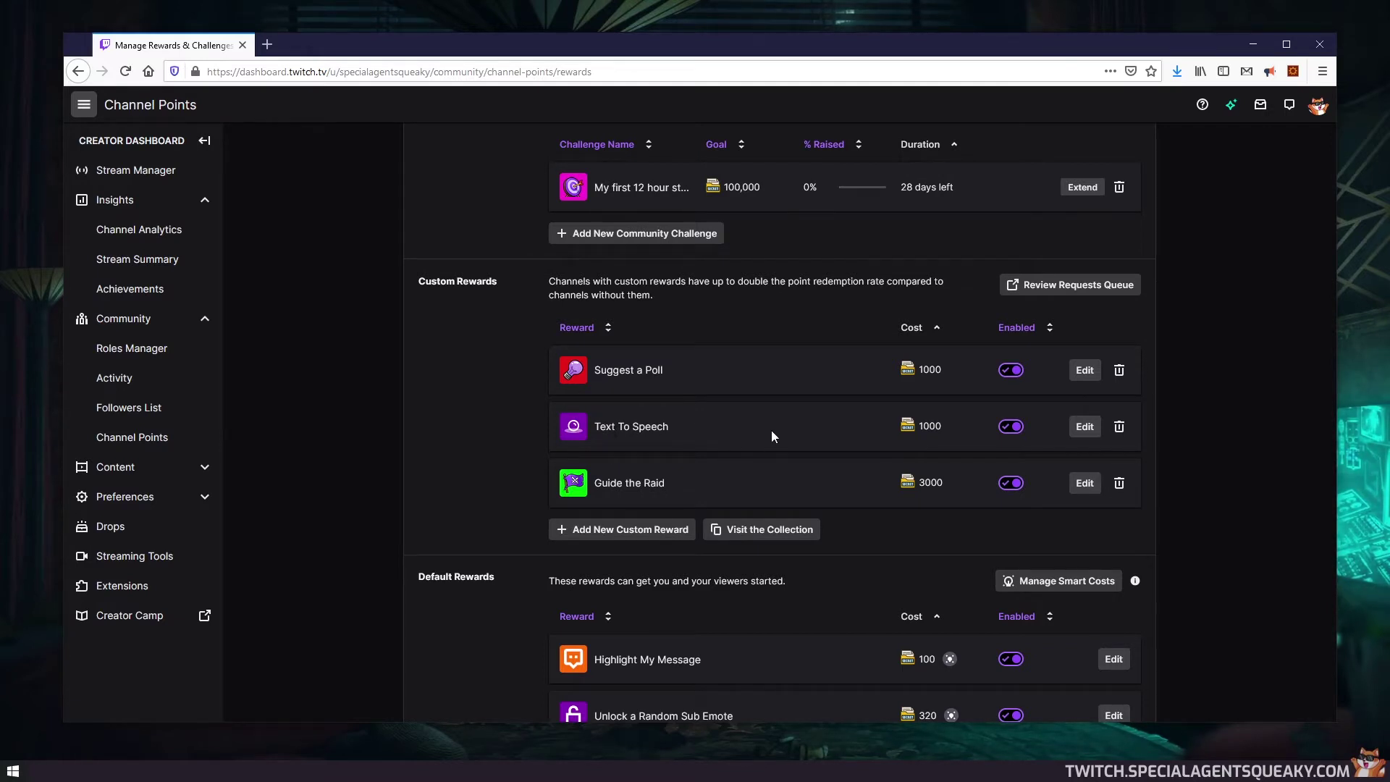
click(1254, 44)
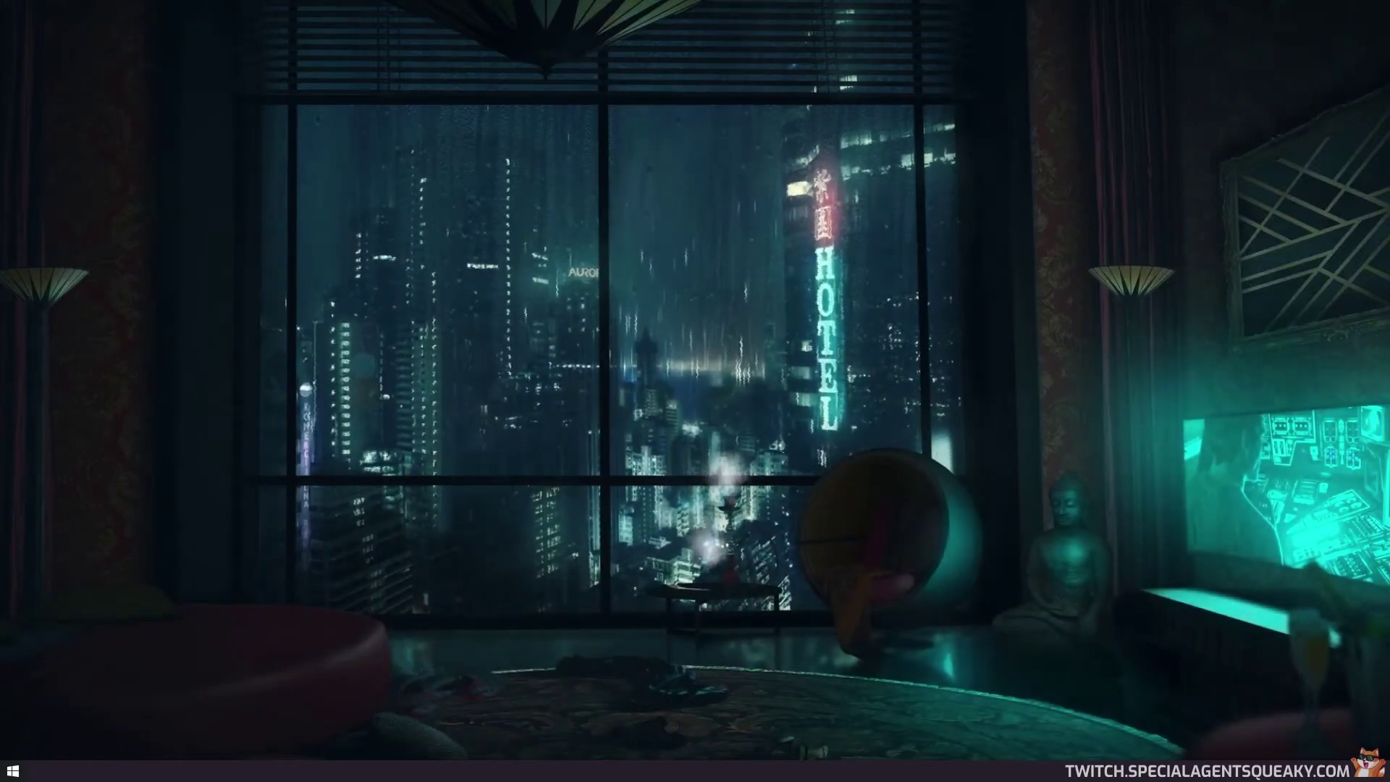
click(681, 768)
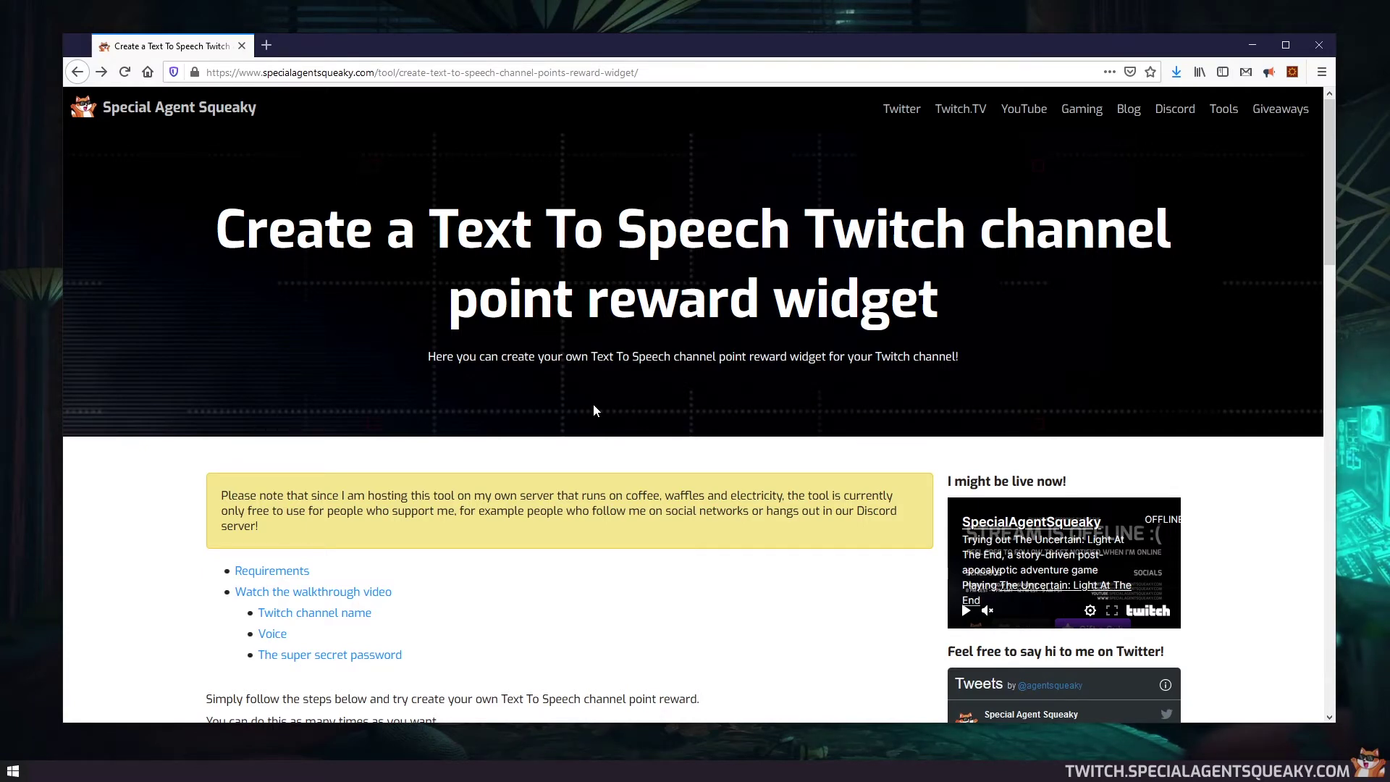
Open the StreamElements requirement link in a new tab, then return to the widget tool page.
scroll(593, 410, down, 1)
scroll(601, 410, down, 4)
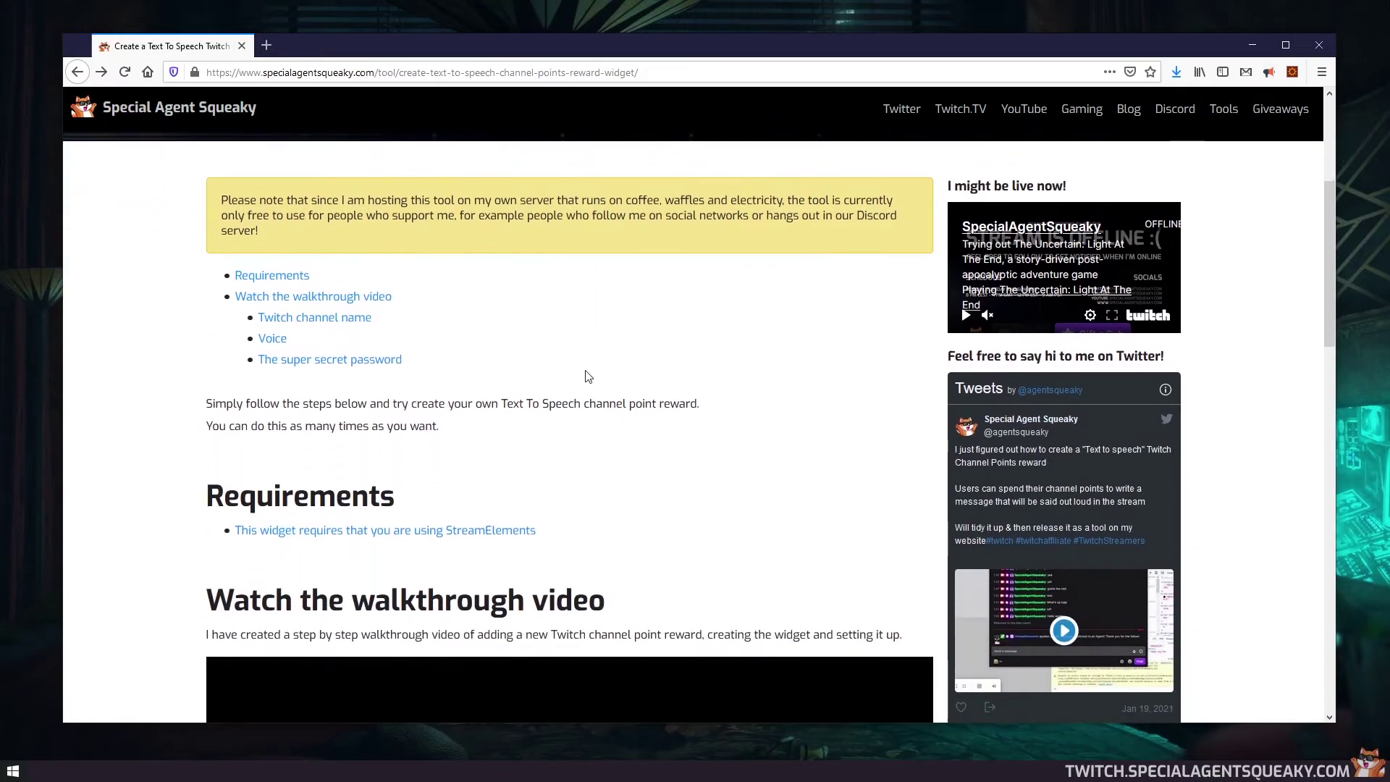
scroll(600, 410, down, 1)
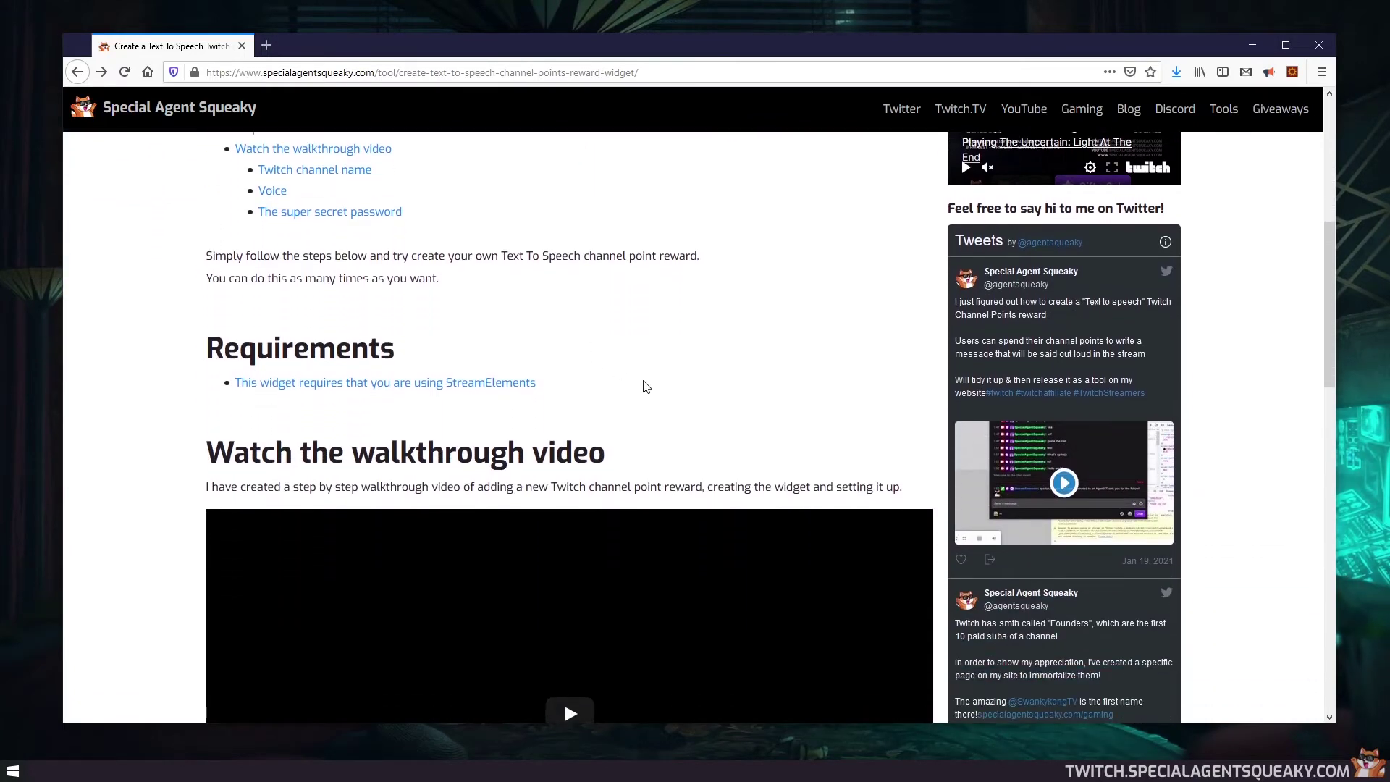
click(511, 388)
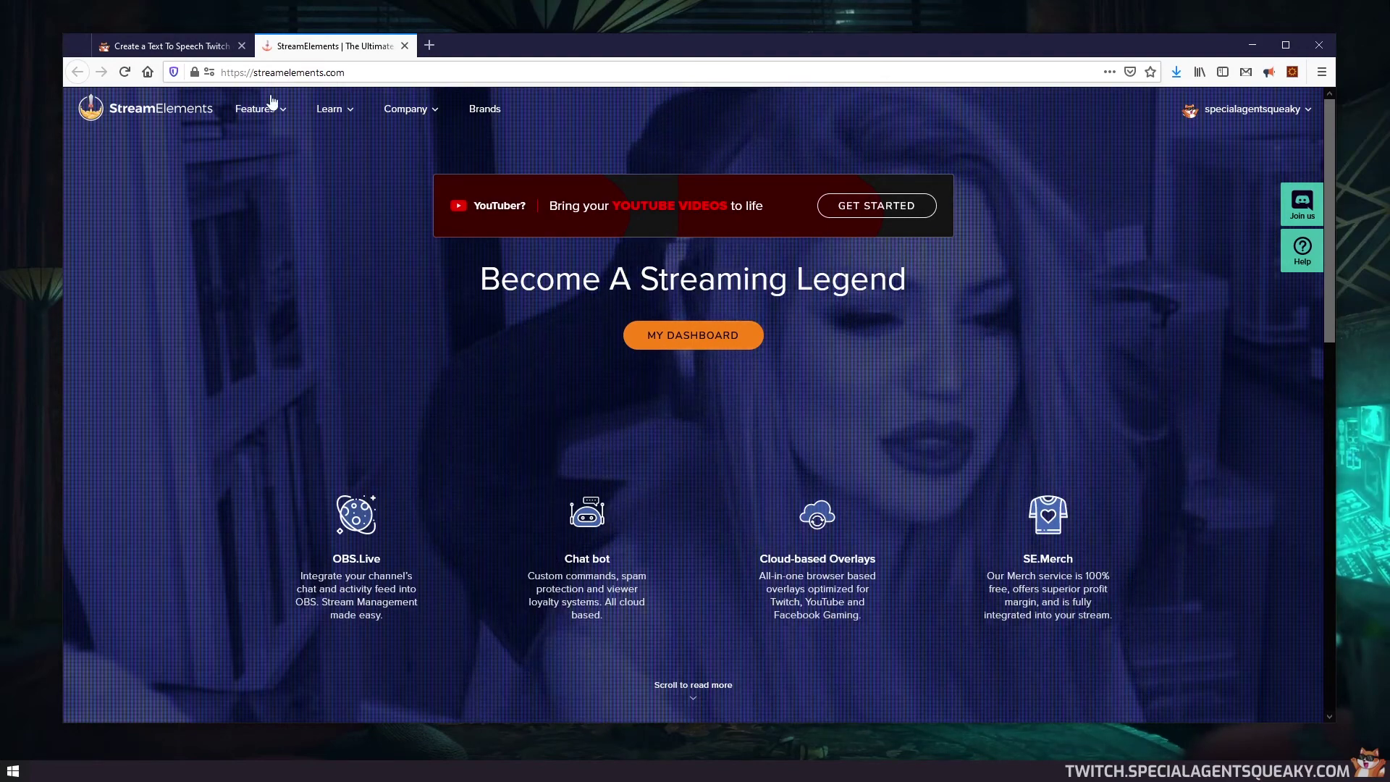
click(207, 46)
scroll(149, 407, down, 2)
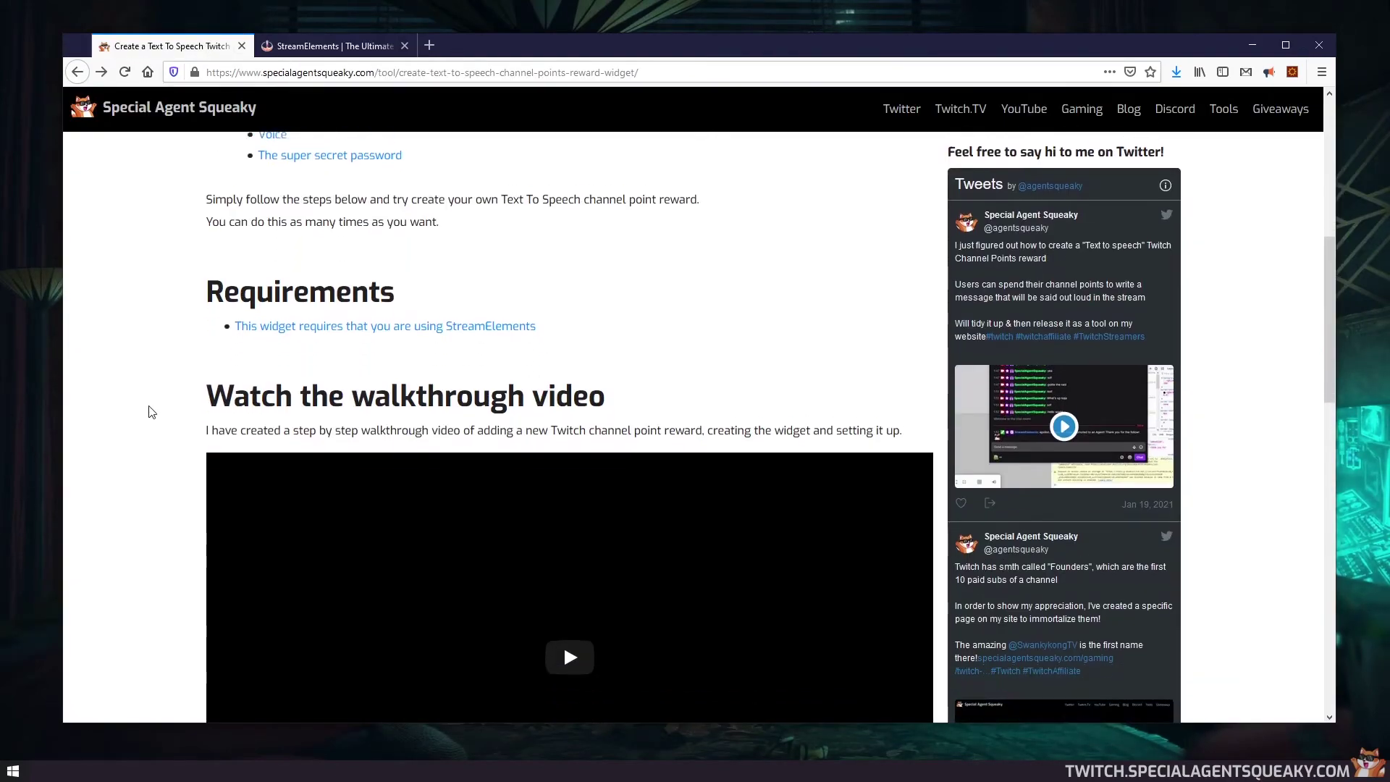
scroll(145, 407, up, 1)
scroll(140, 429, down, 6)
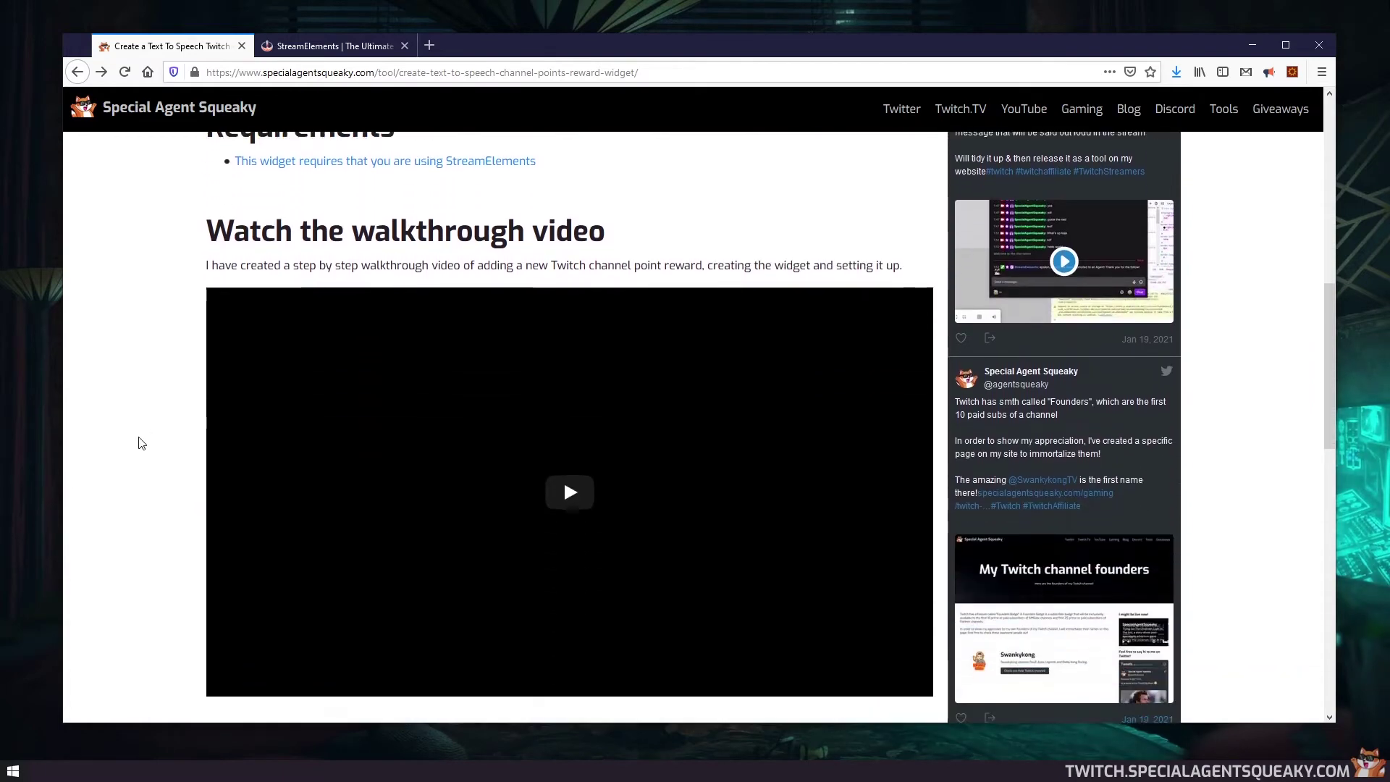
Choose the Ivy (American female child) voice and create the widget.
scroll(143, 466, down, 5)
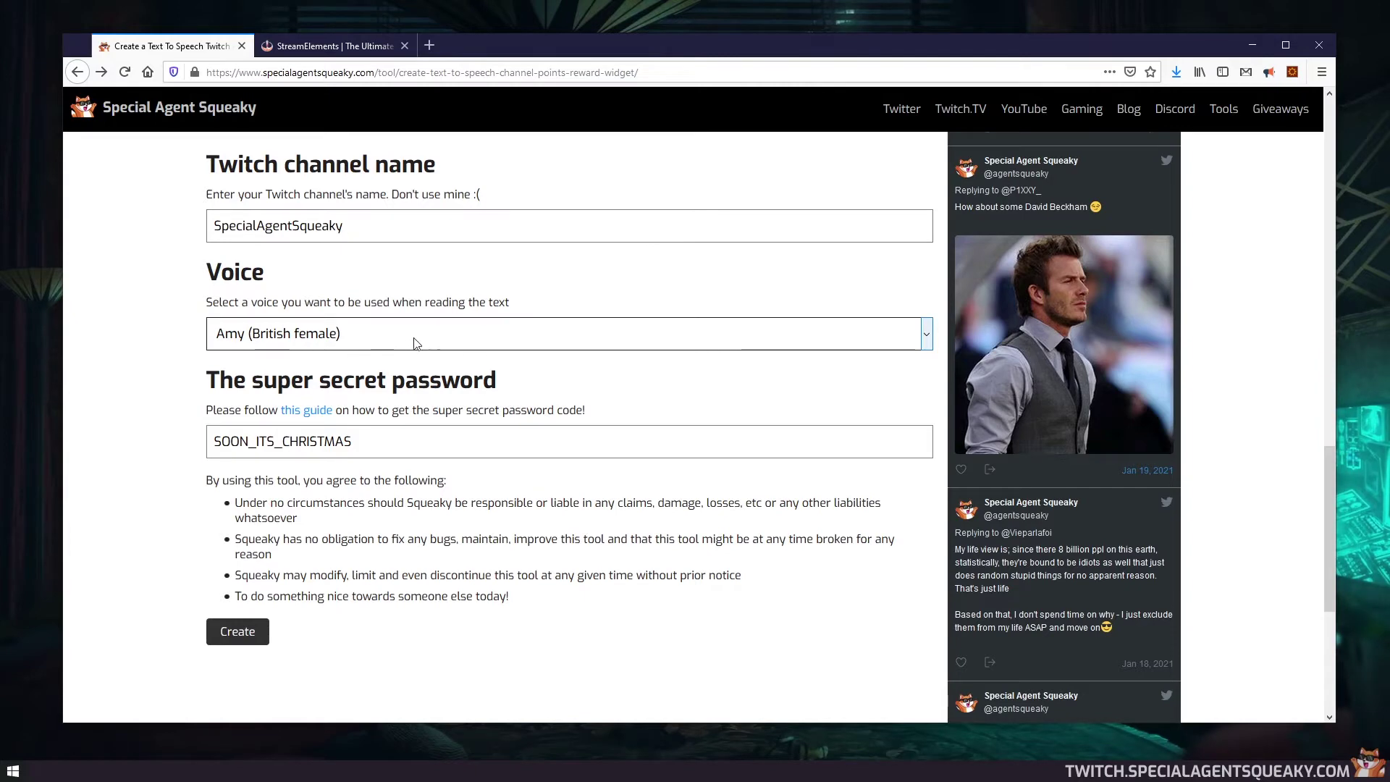
click(450, 336)
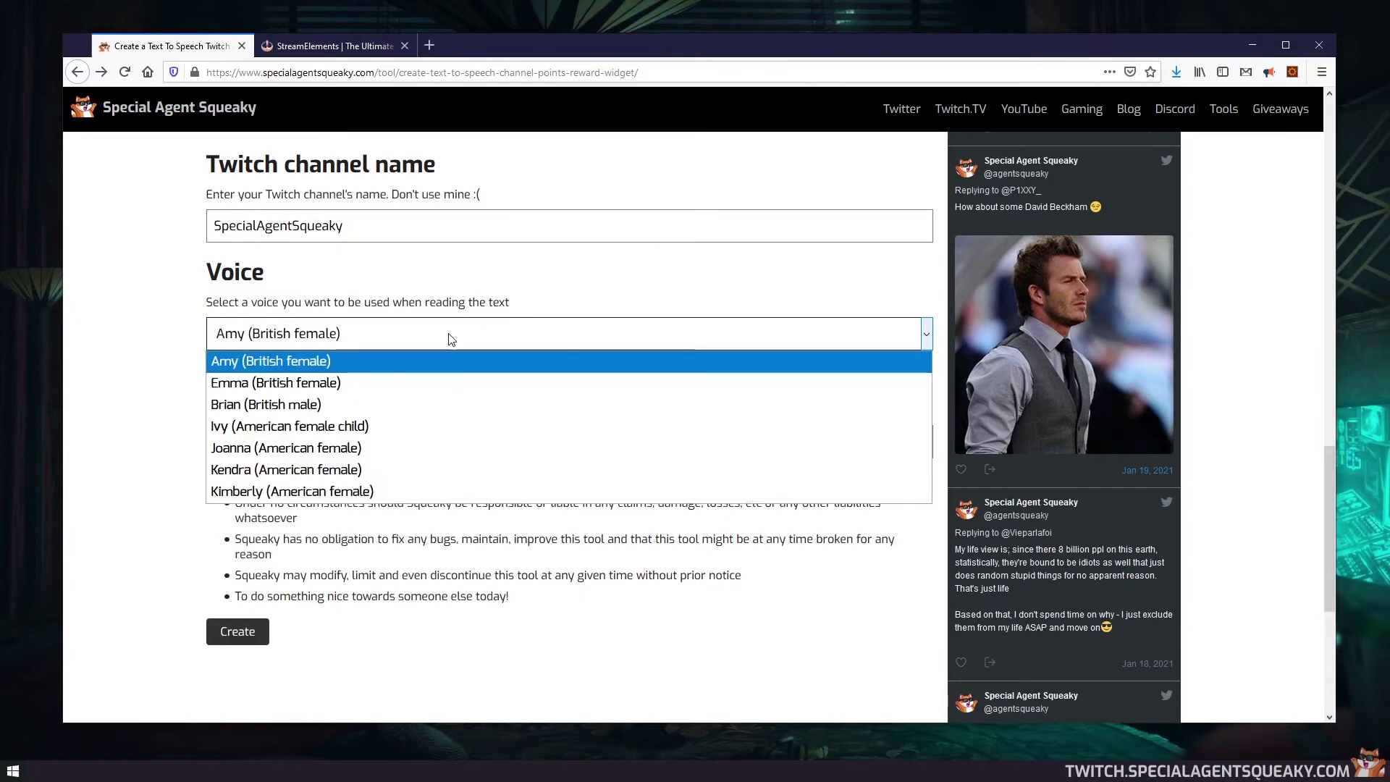
click(376, 435)
scroll(290, 506, down, 2)
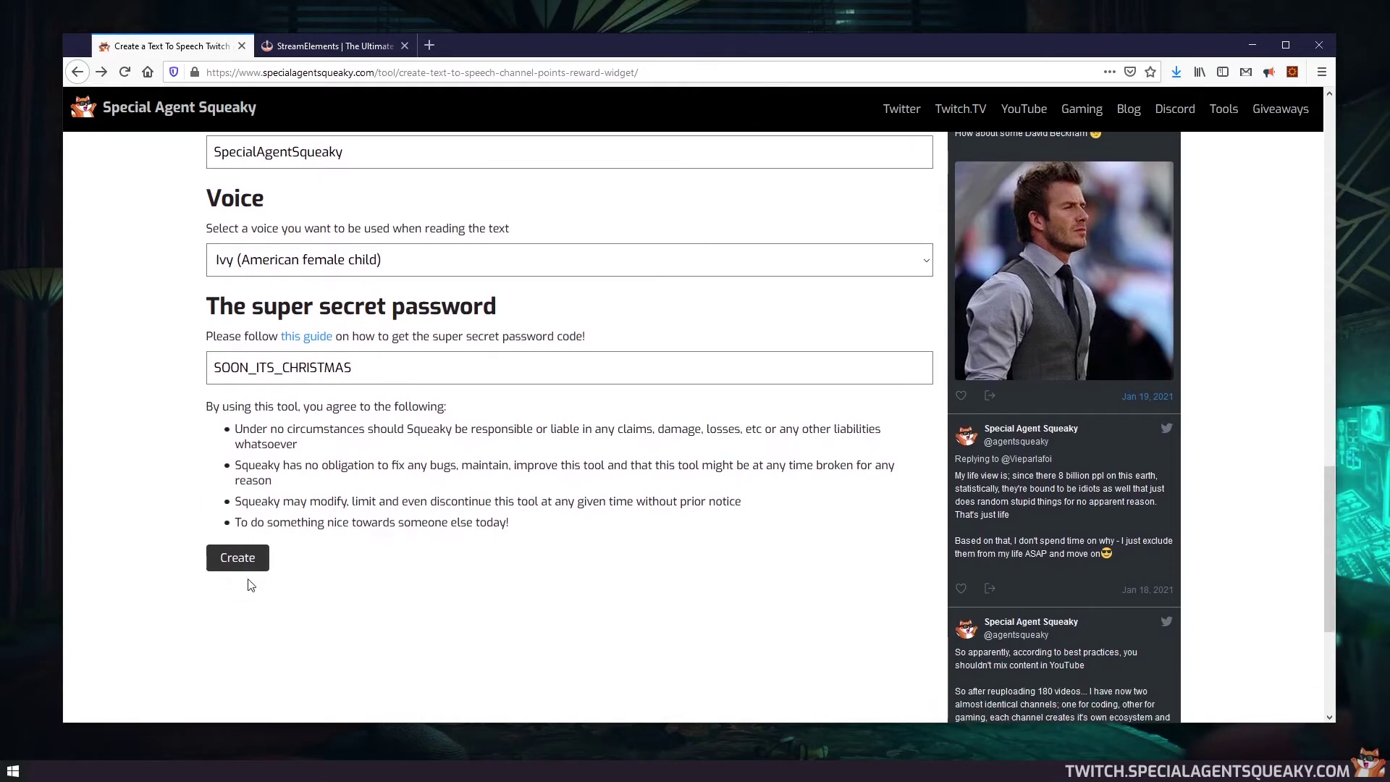
click(249, 564)
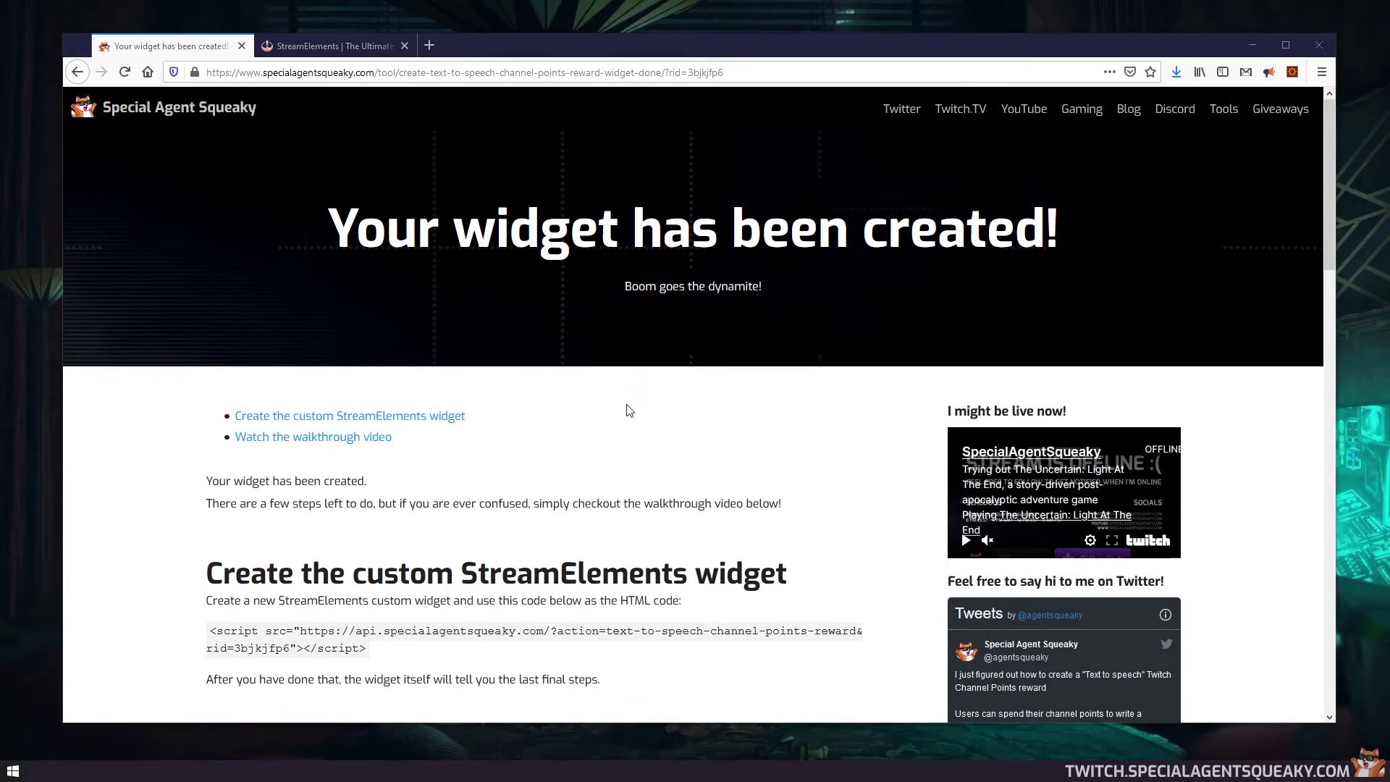
Copy the generated two-line widget script code and close the widget created page.
scroll(622, 405, down, 3)
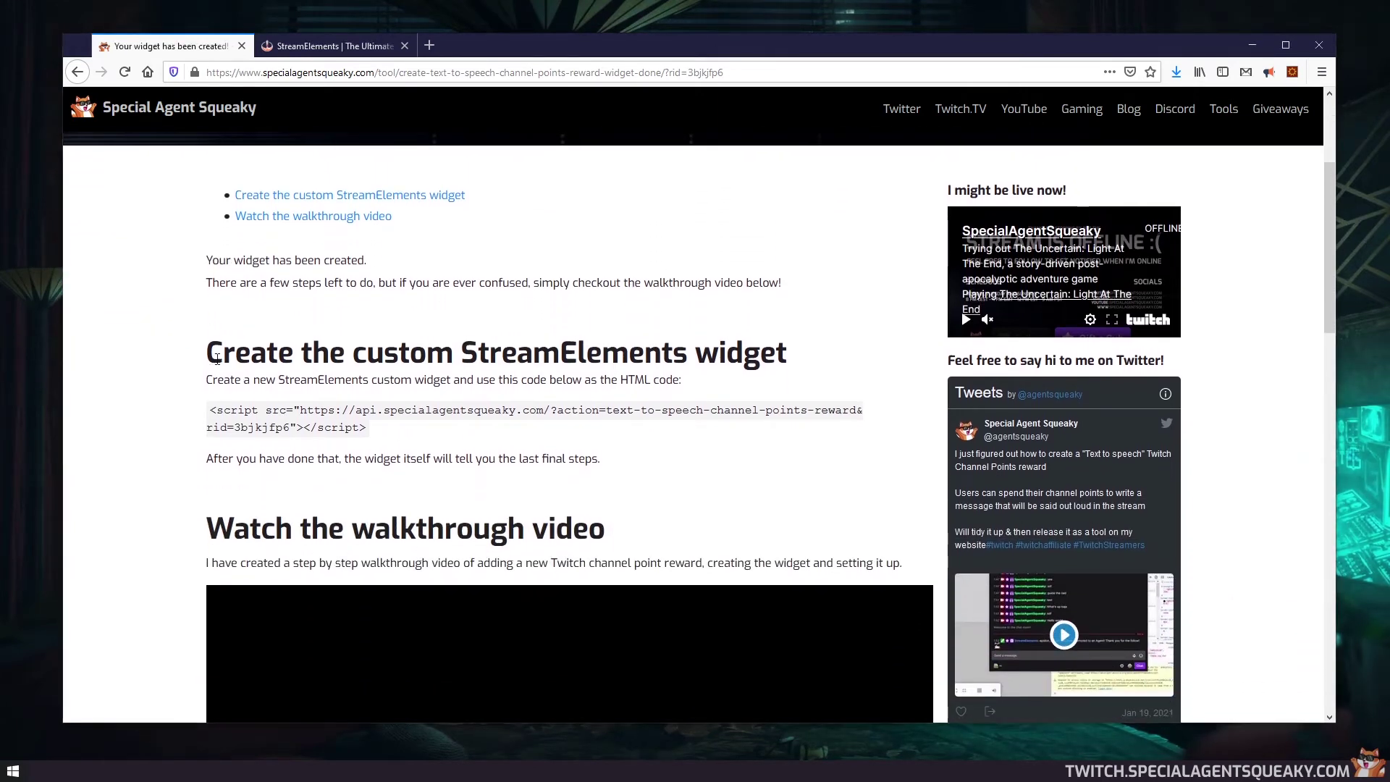
drag(208, 354, 783, 355)
click(425, 428)
drag(366, 432, 208, 416)
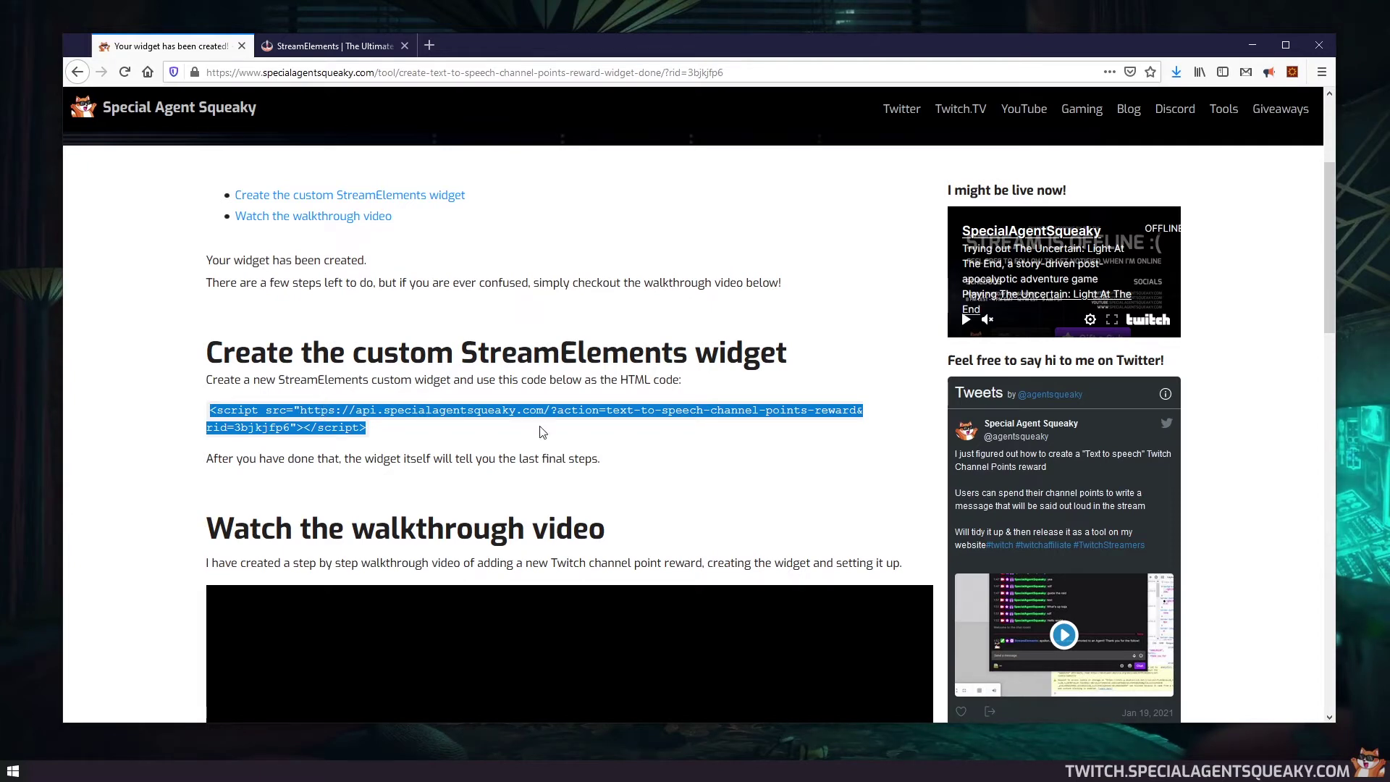
click(723, 437)
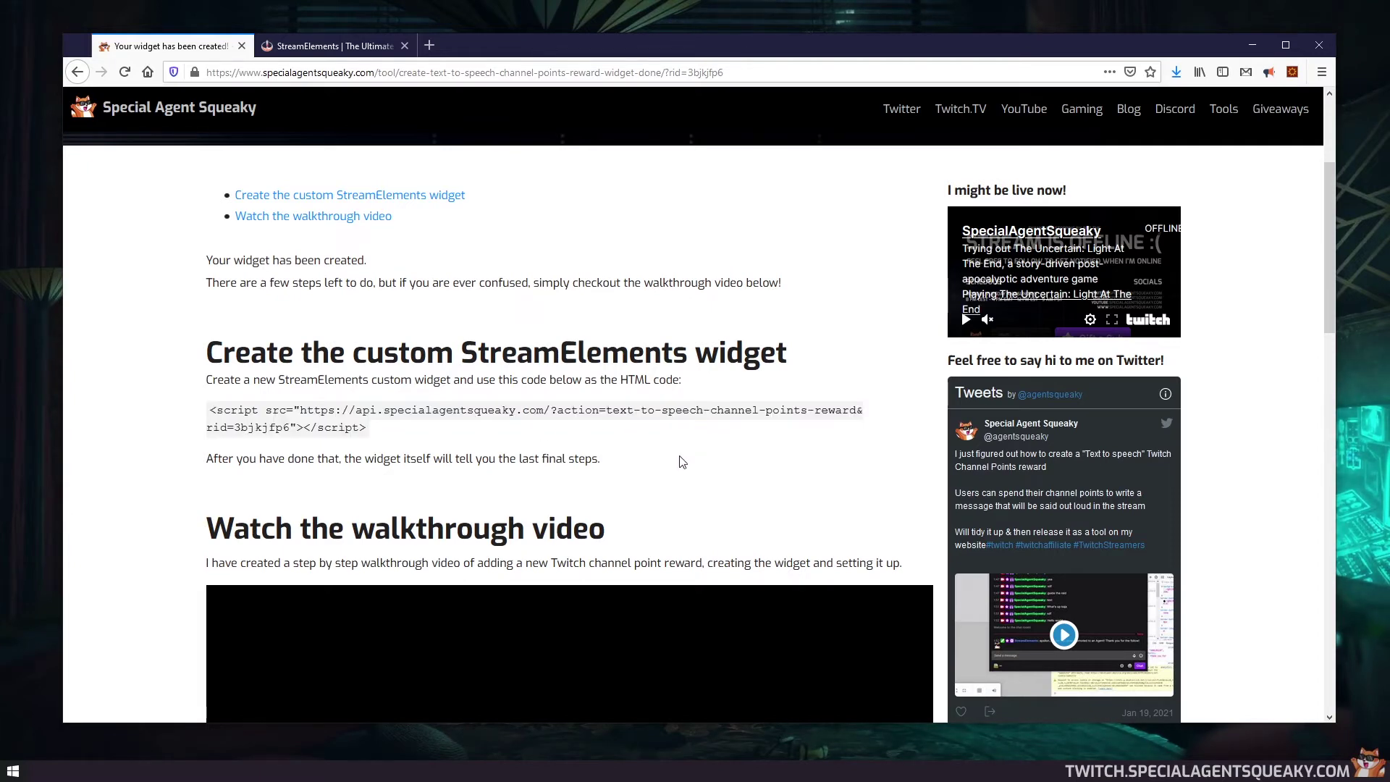
key(ctrl+w)
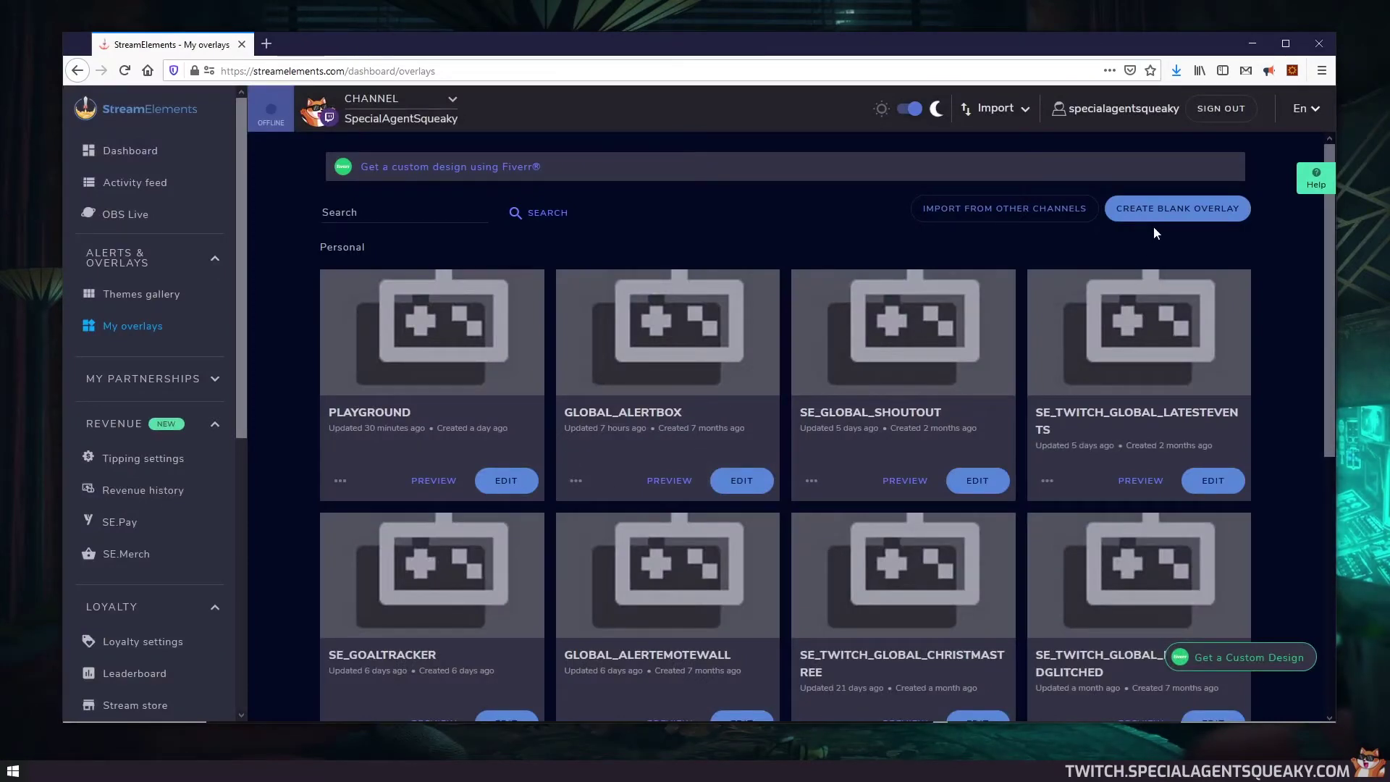
Create a blank overlay, rename it 'Text To Speech widget overlay', and save it.
click(1173, 210)
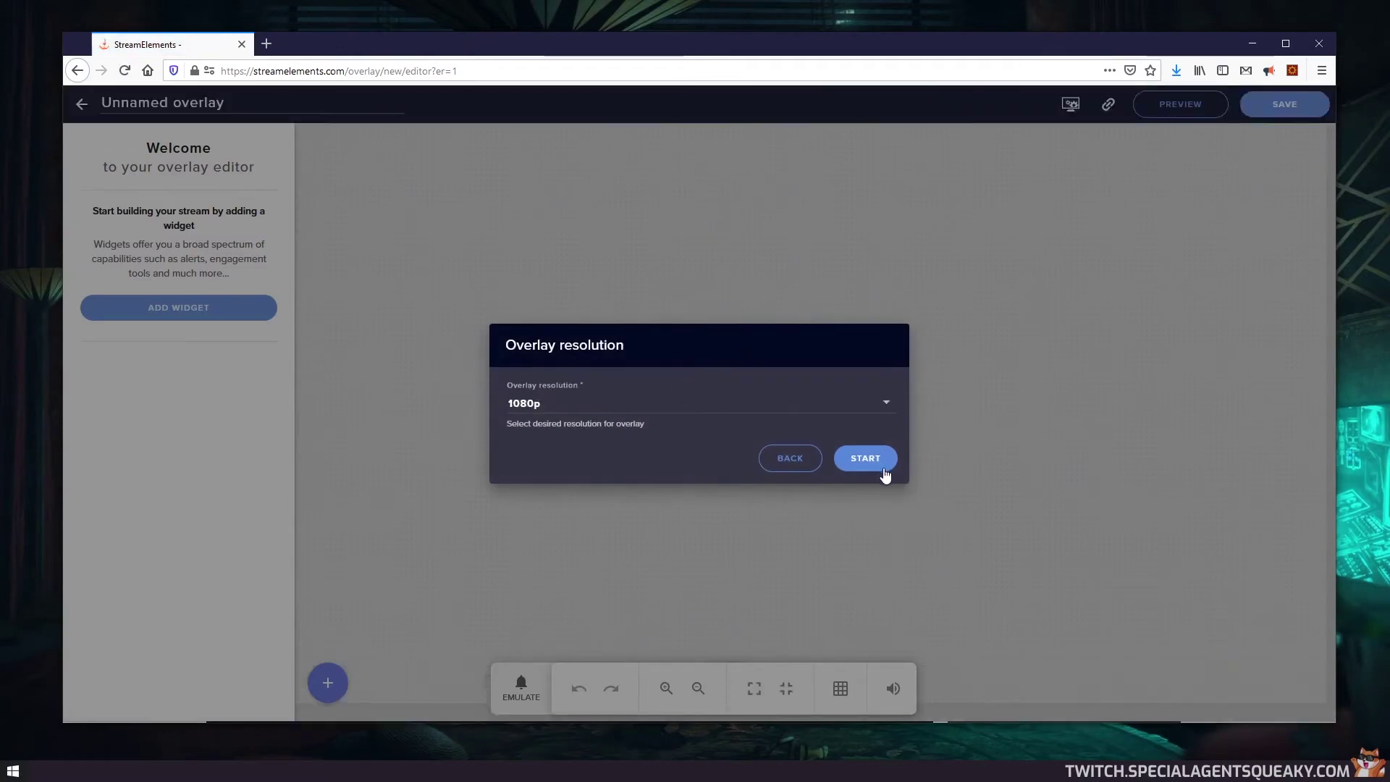
click(866, 458)
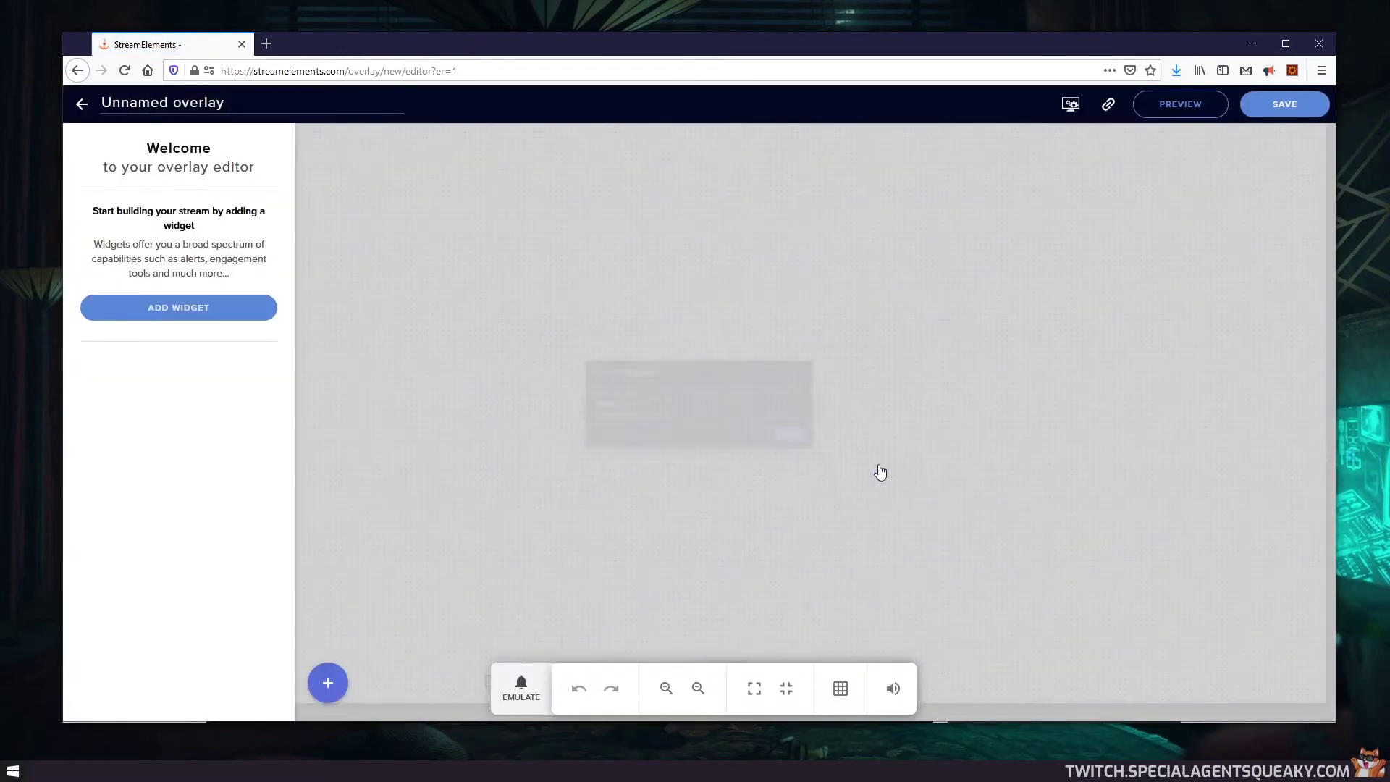
drag(224, 102, 101, 102)
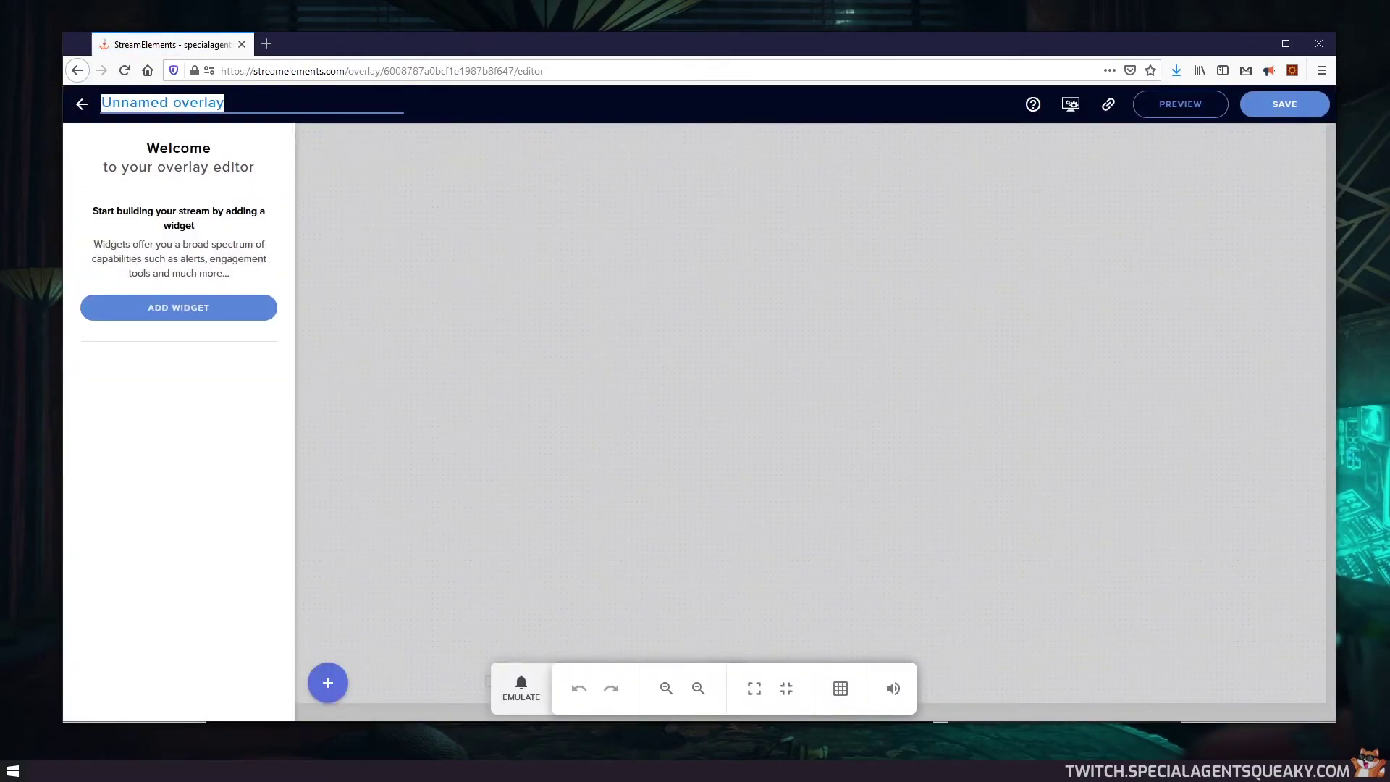
text(Tex)
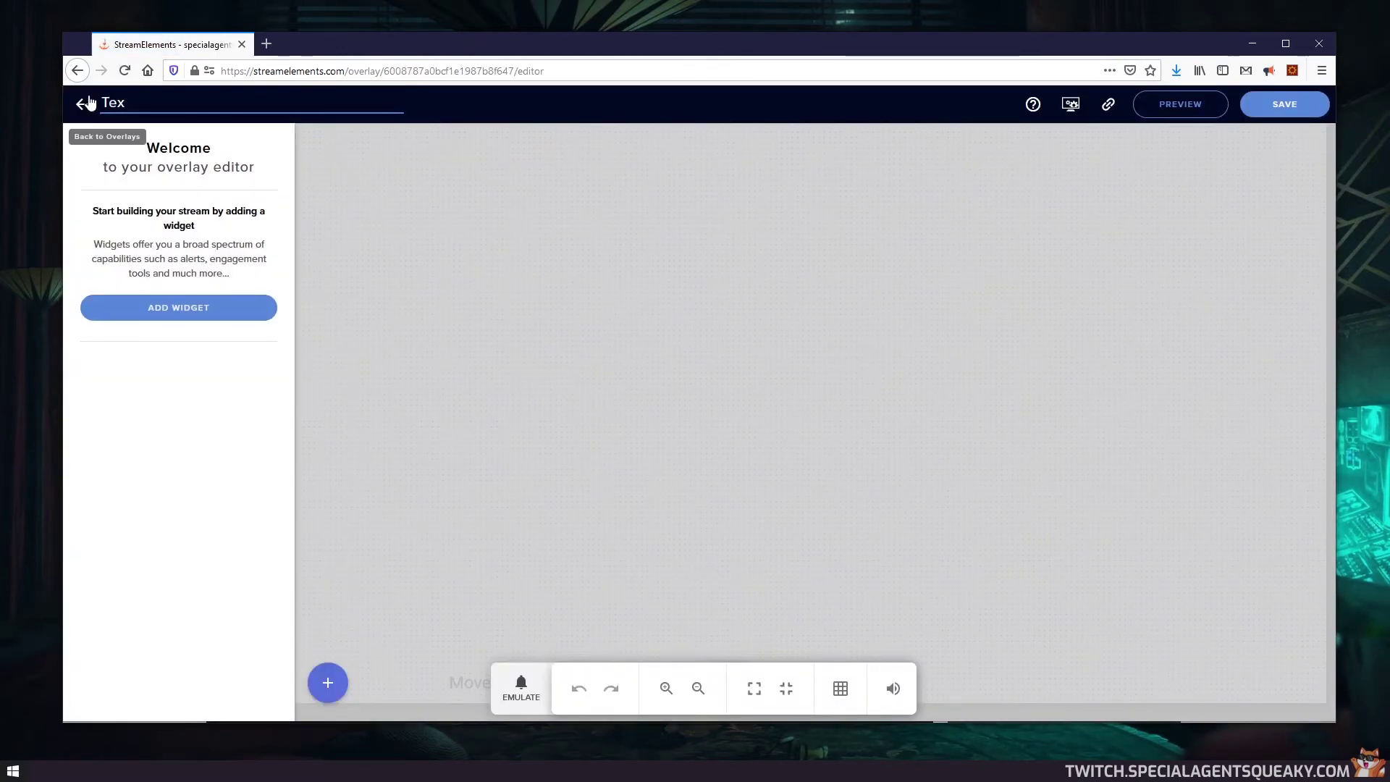
text(t To Speech)
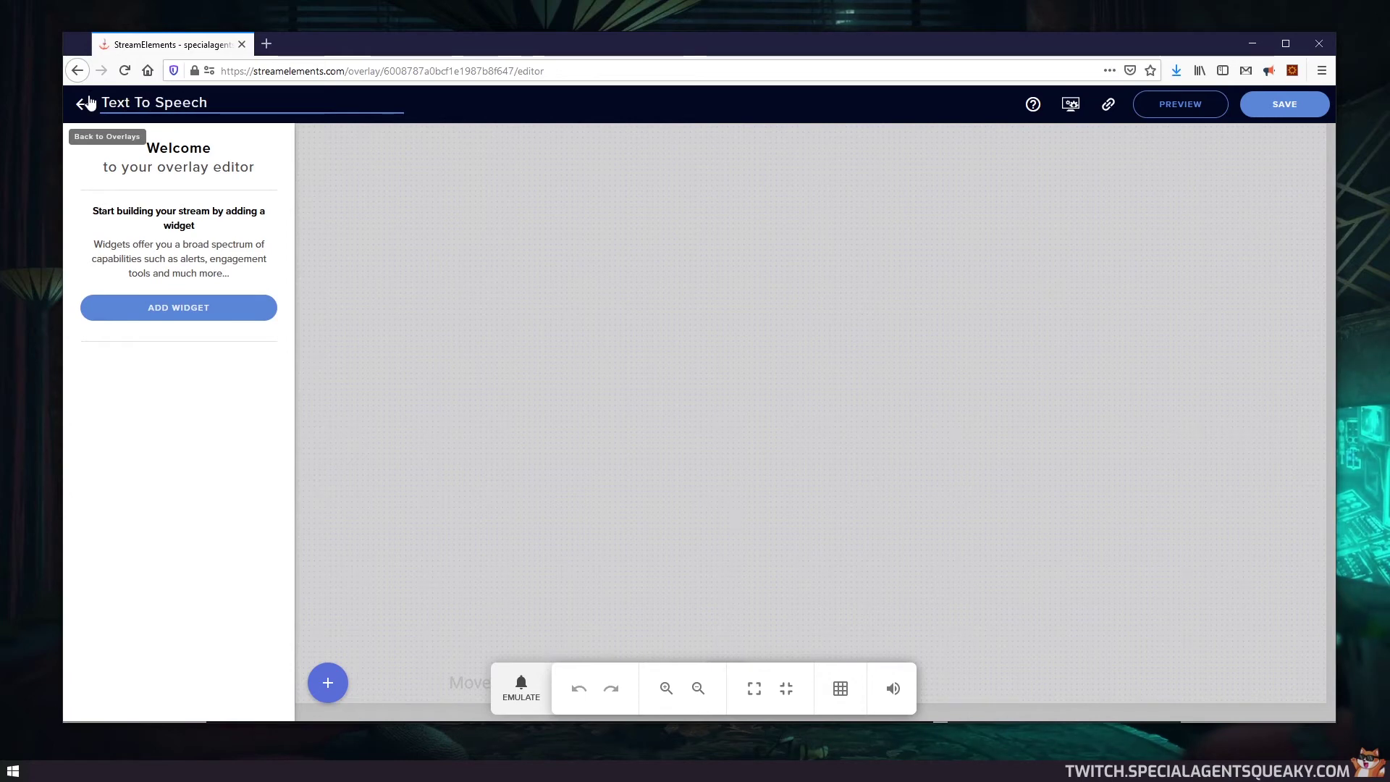
text( widget overlay)
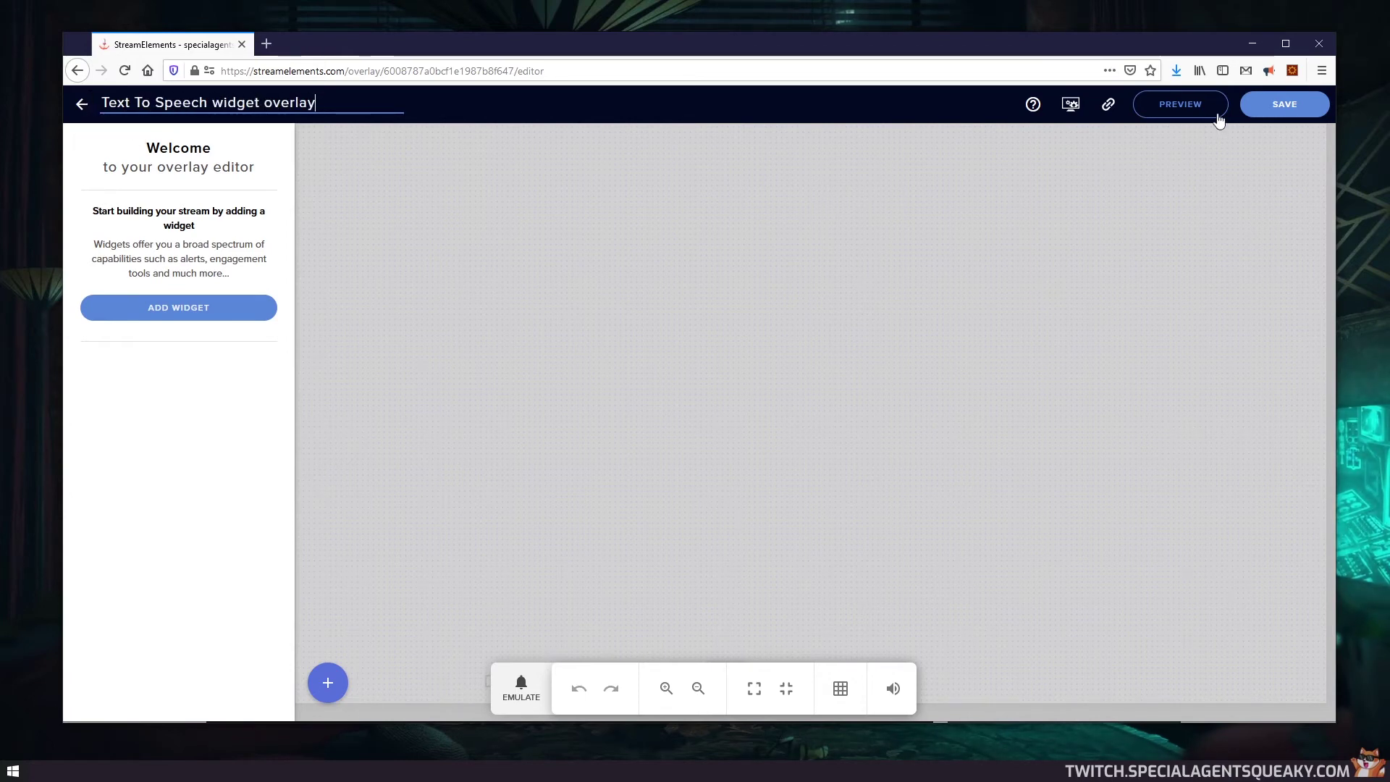
key(ctrl+s)
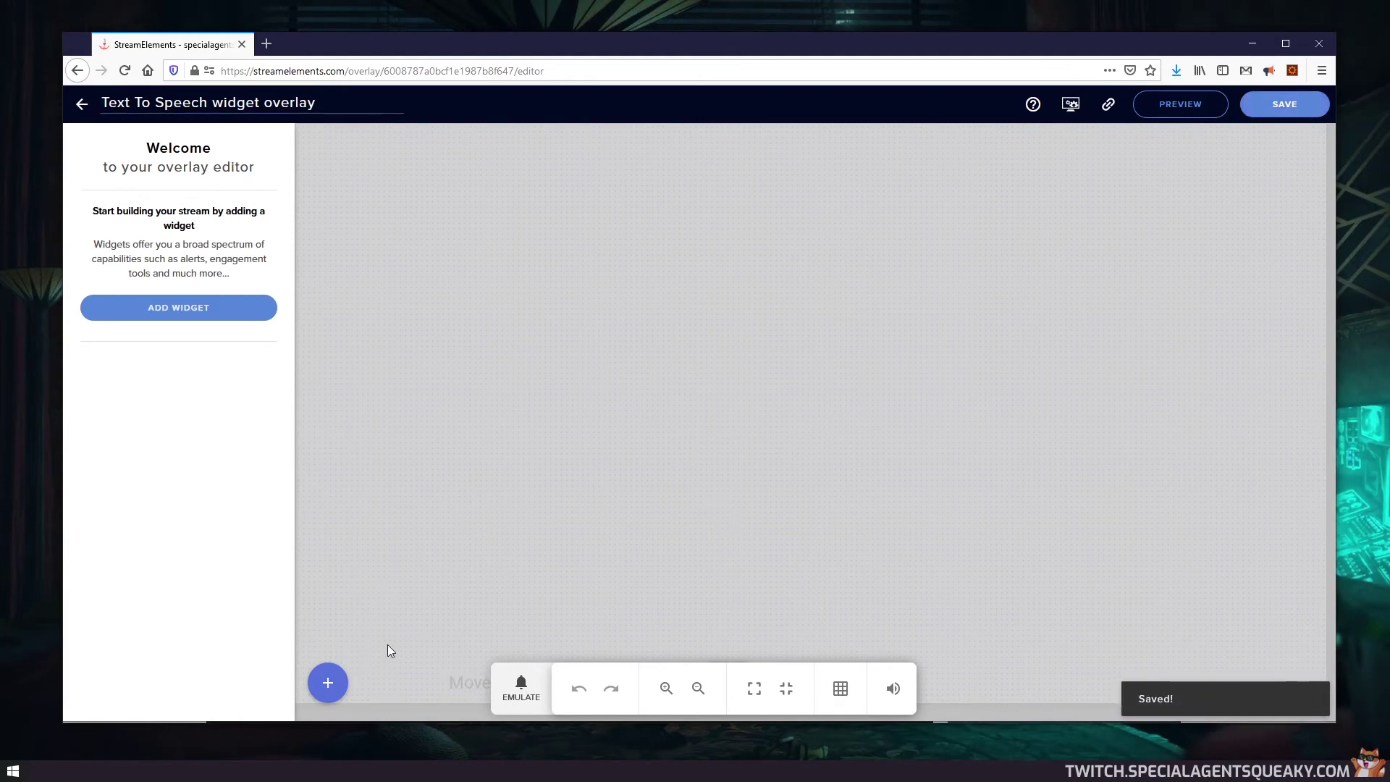
Add a Static/Custom custom widget to the Text To Speech overlay and centre it.
click(329, 688)
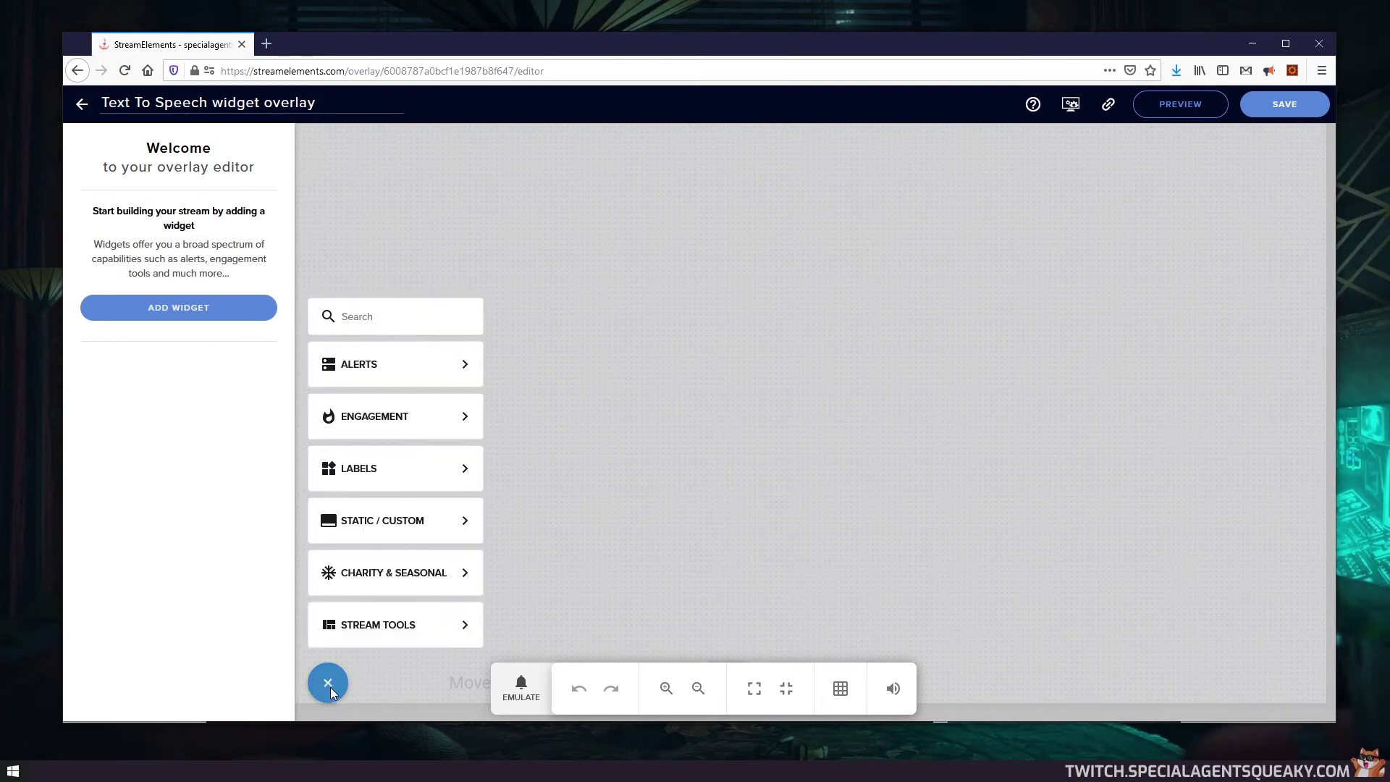
mouse_move(390, 634)
mouse_move(439, 535)
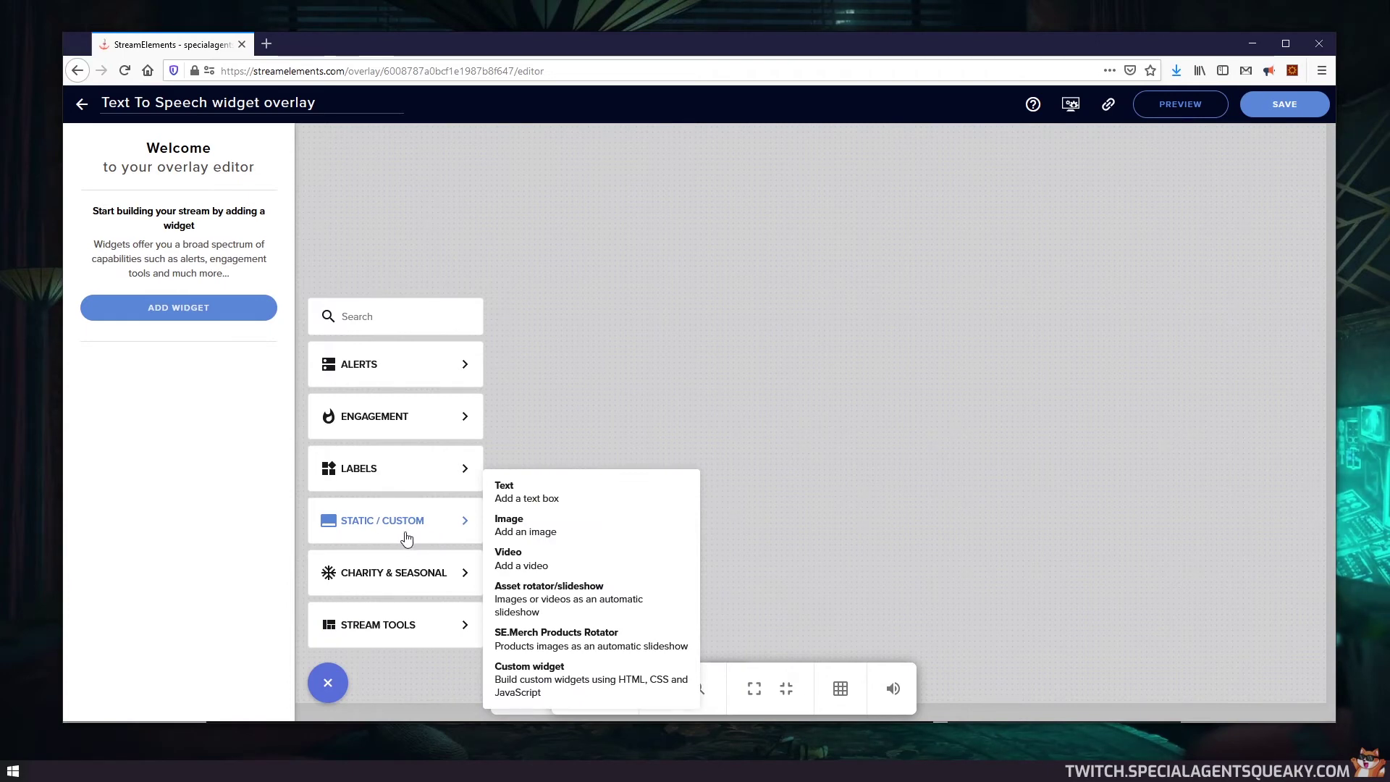
click(579, 684)
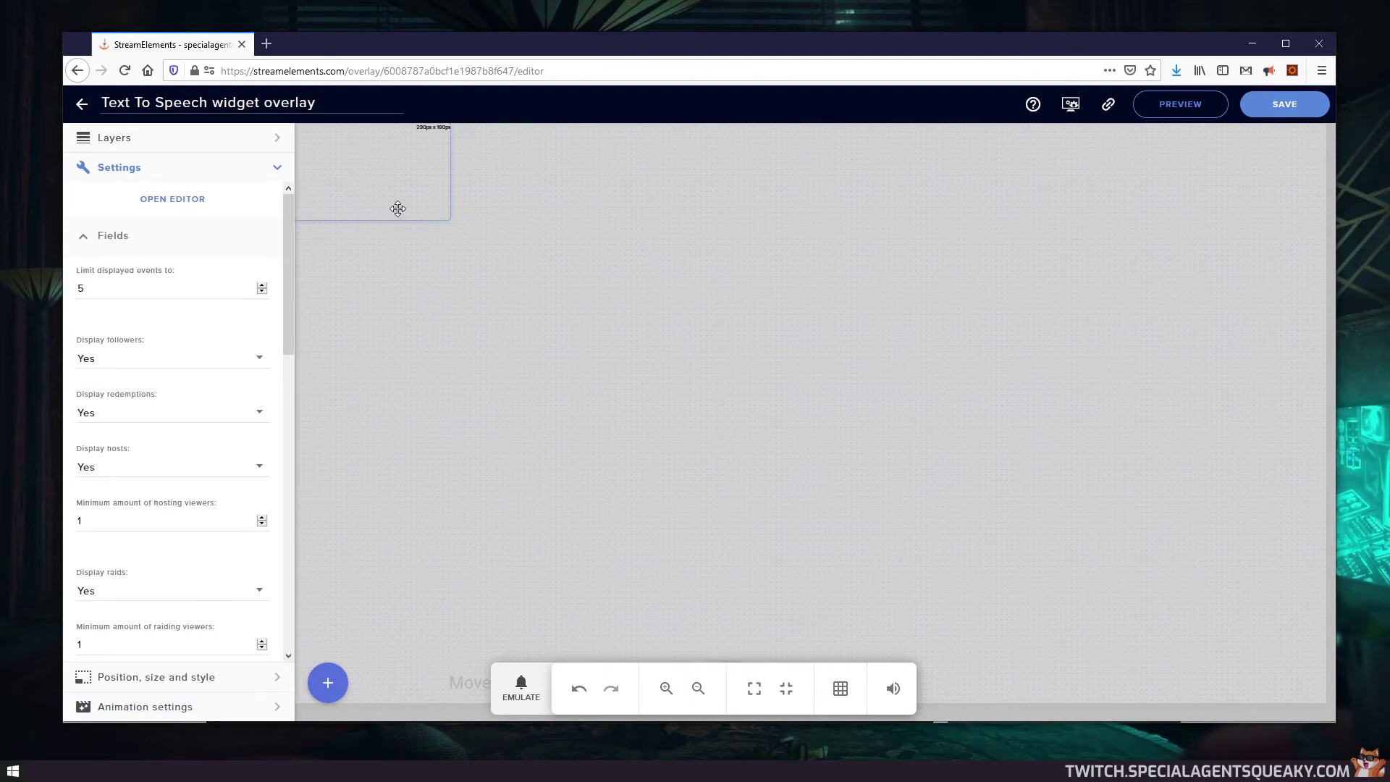
drag(391, 176, 667, 347)
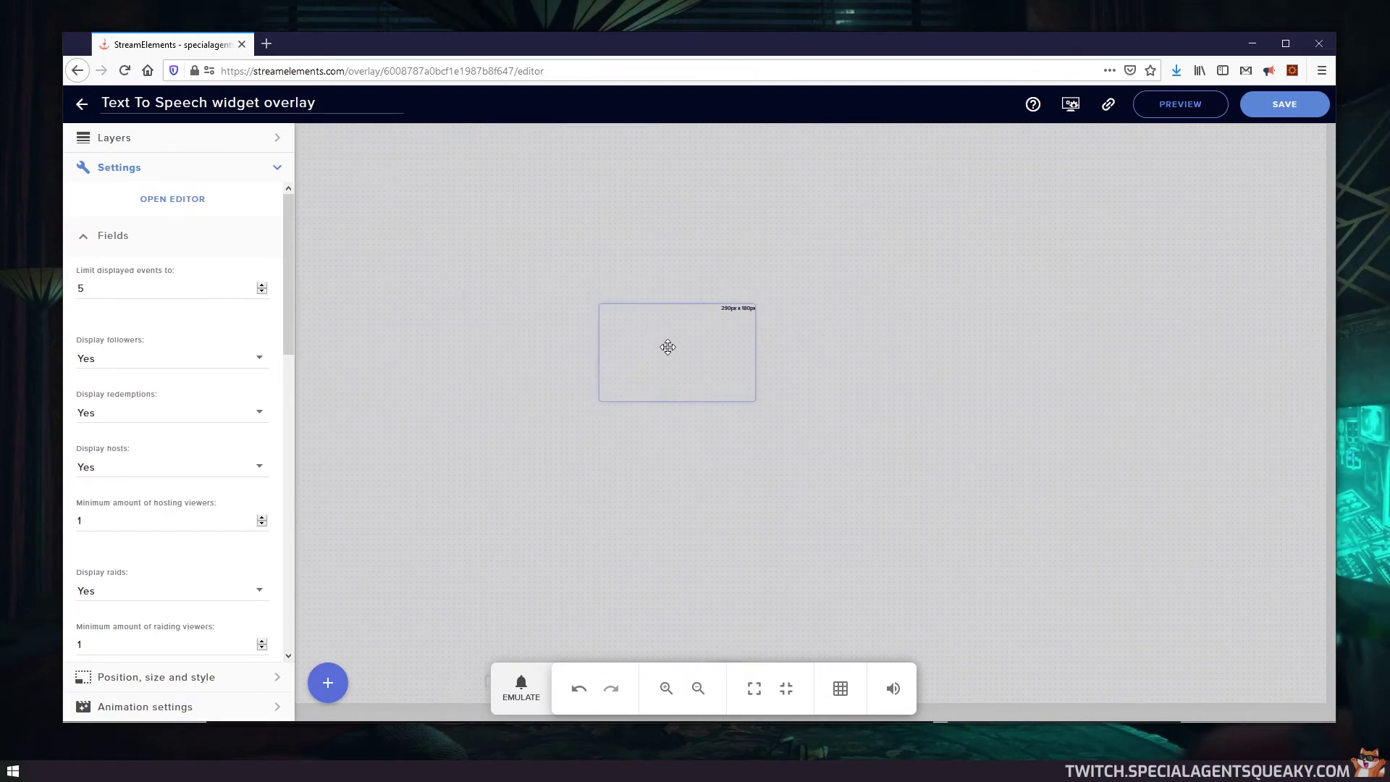
Open the custom widget's code editor and look through its Data, Fields, JS and CSS tabs.
click(166, 209)
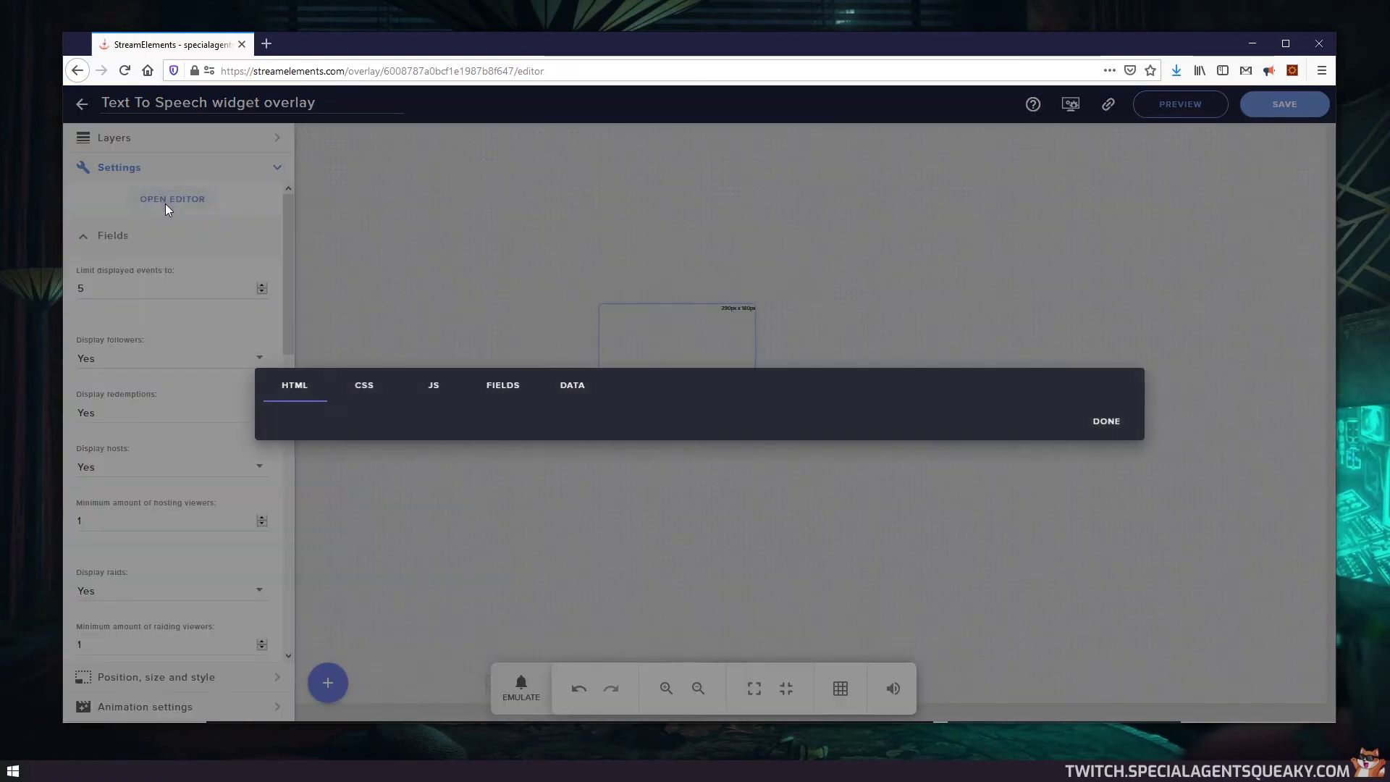
click(555, 380)
click(503, 384)
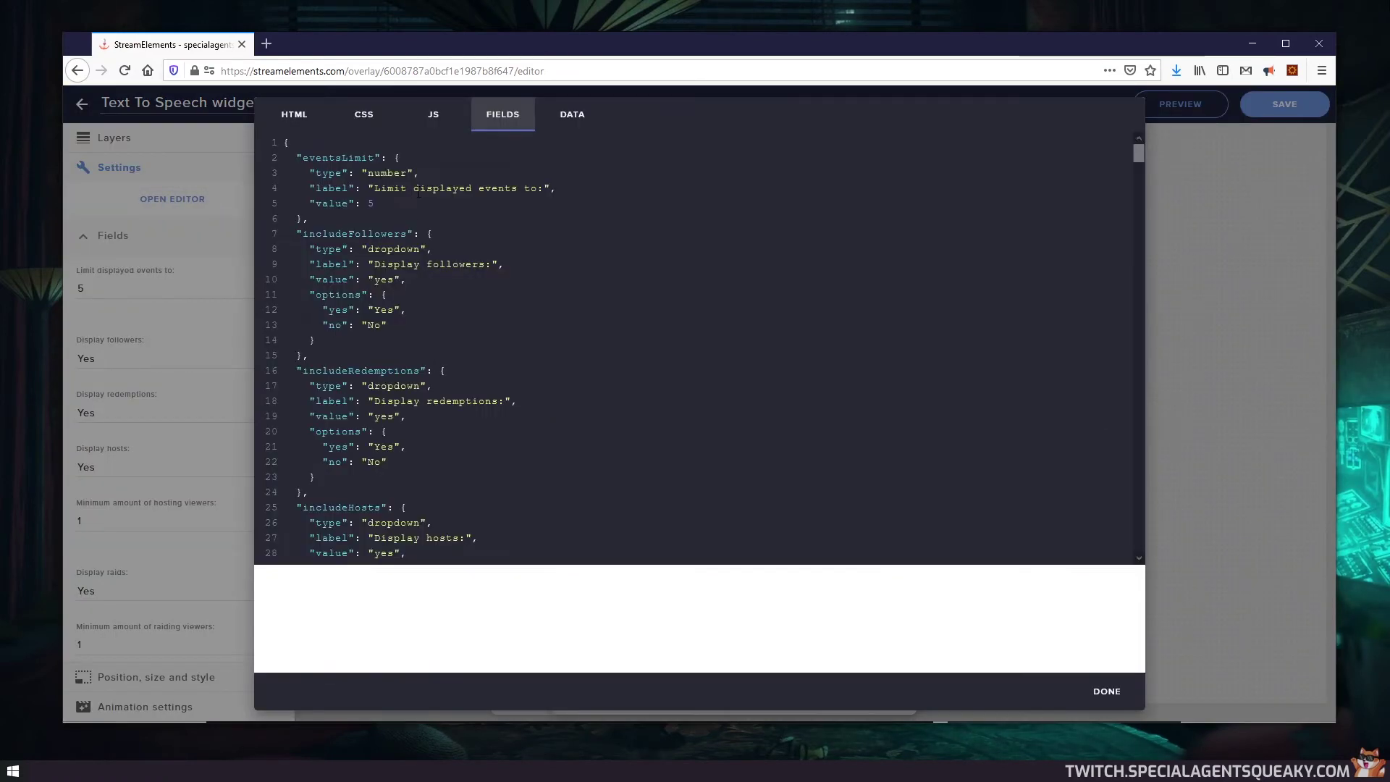
click(431, 114)
click(369, 115)
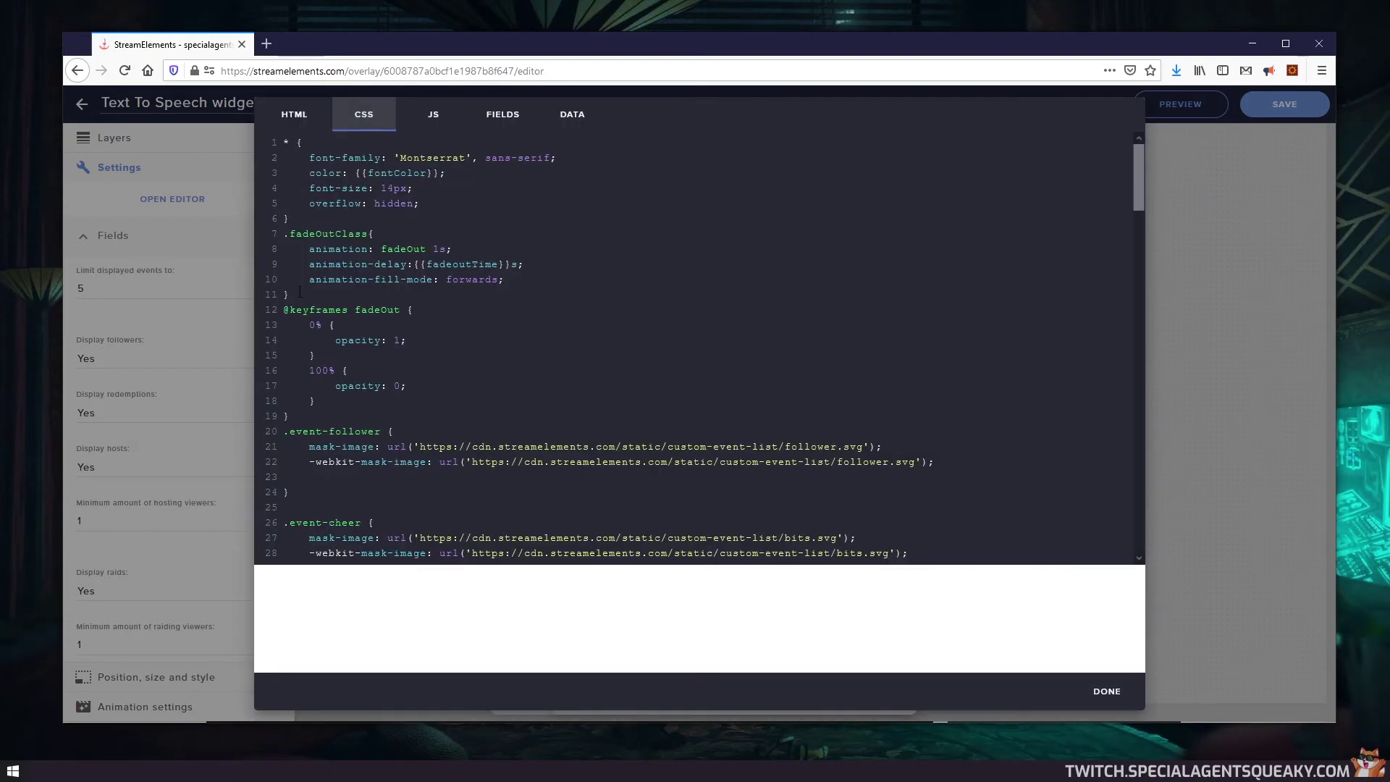
Replace all the widget HTML with the Special Agent Squeaky text-to-speech script tag.
click(316, 117)
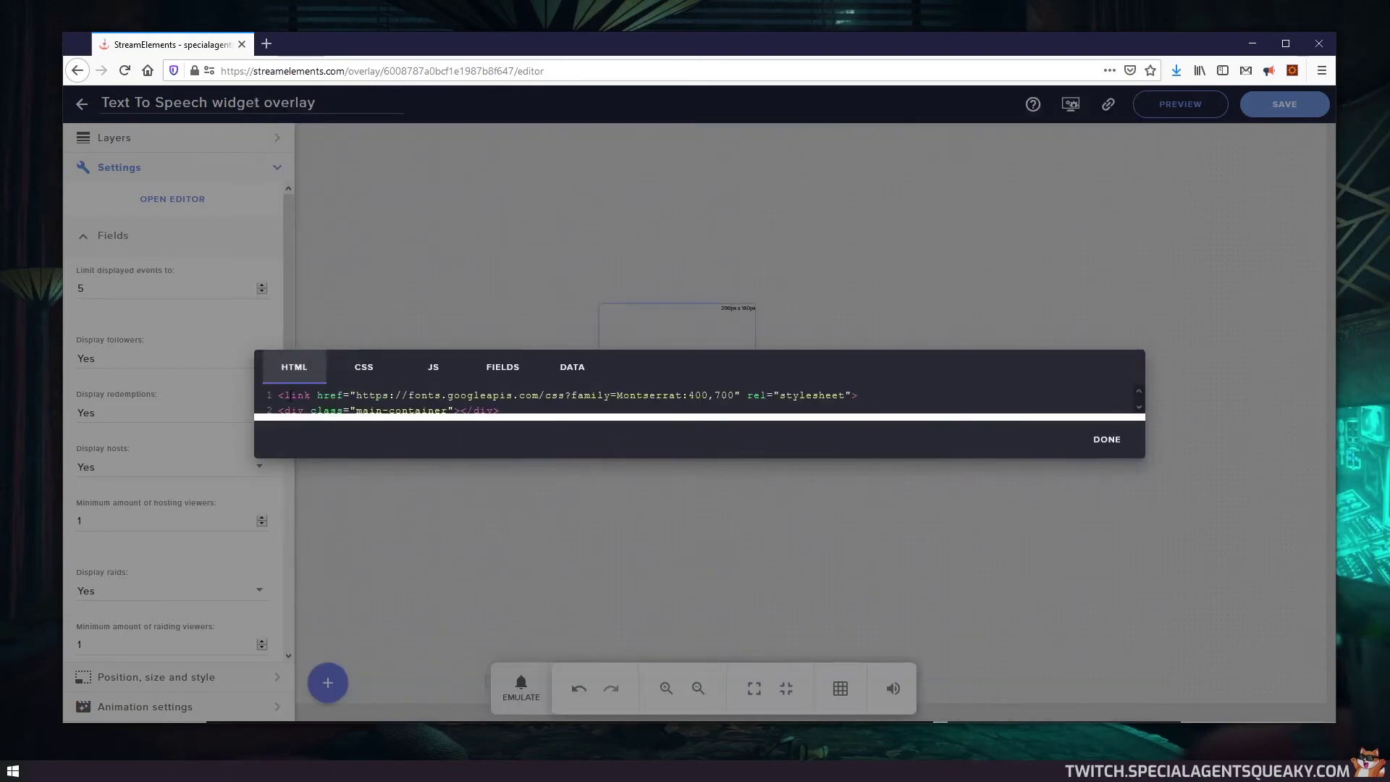
click(360, 396)
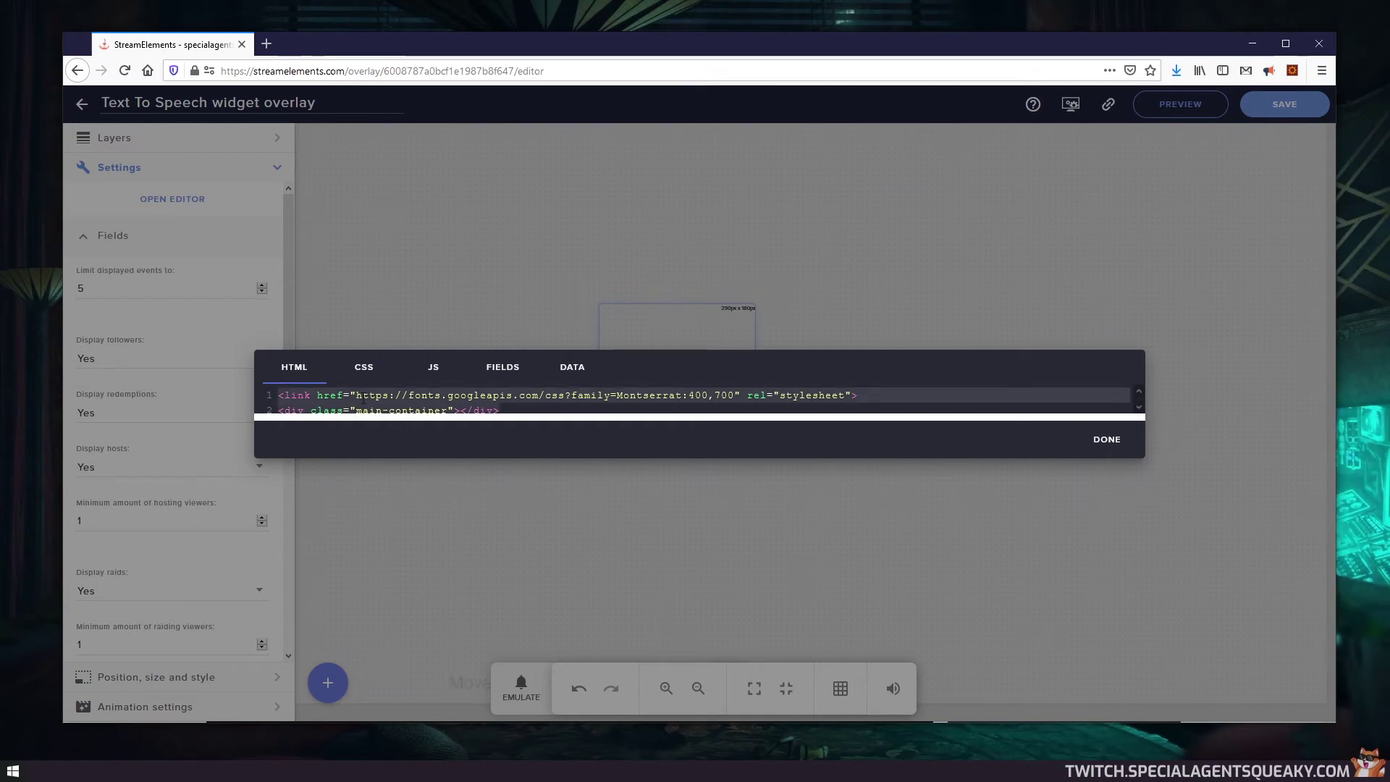
key(ctrl+a)
text(<script src="https://api.specialagentsqueaky.com/?action=text-to-speech-channel-points-reward&rid=3bjkjfp6"></script>)
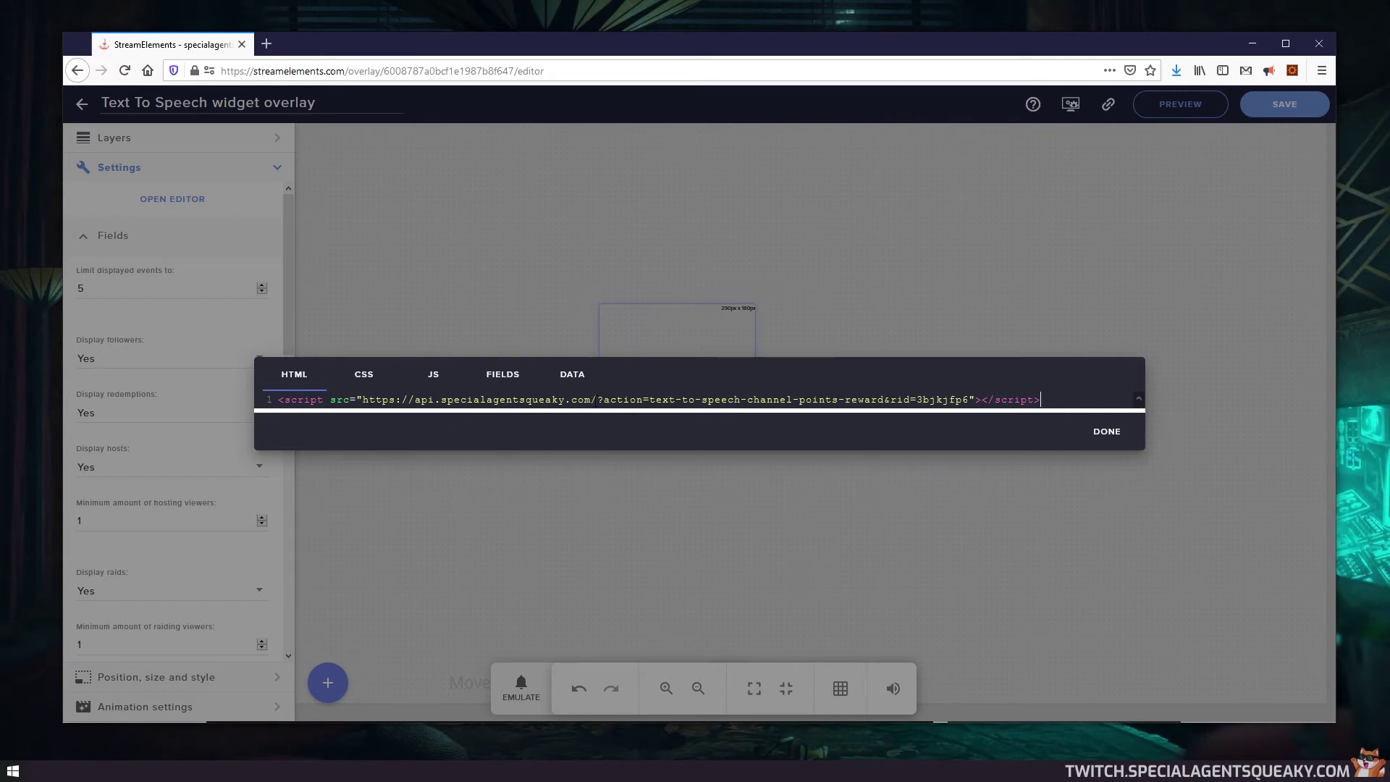
click(1106, 435)
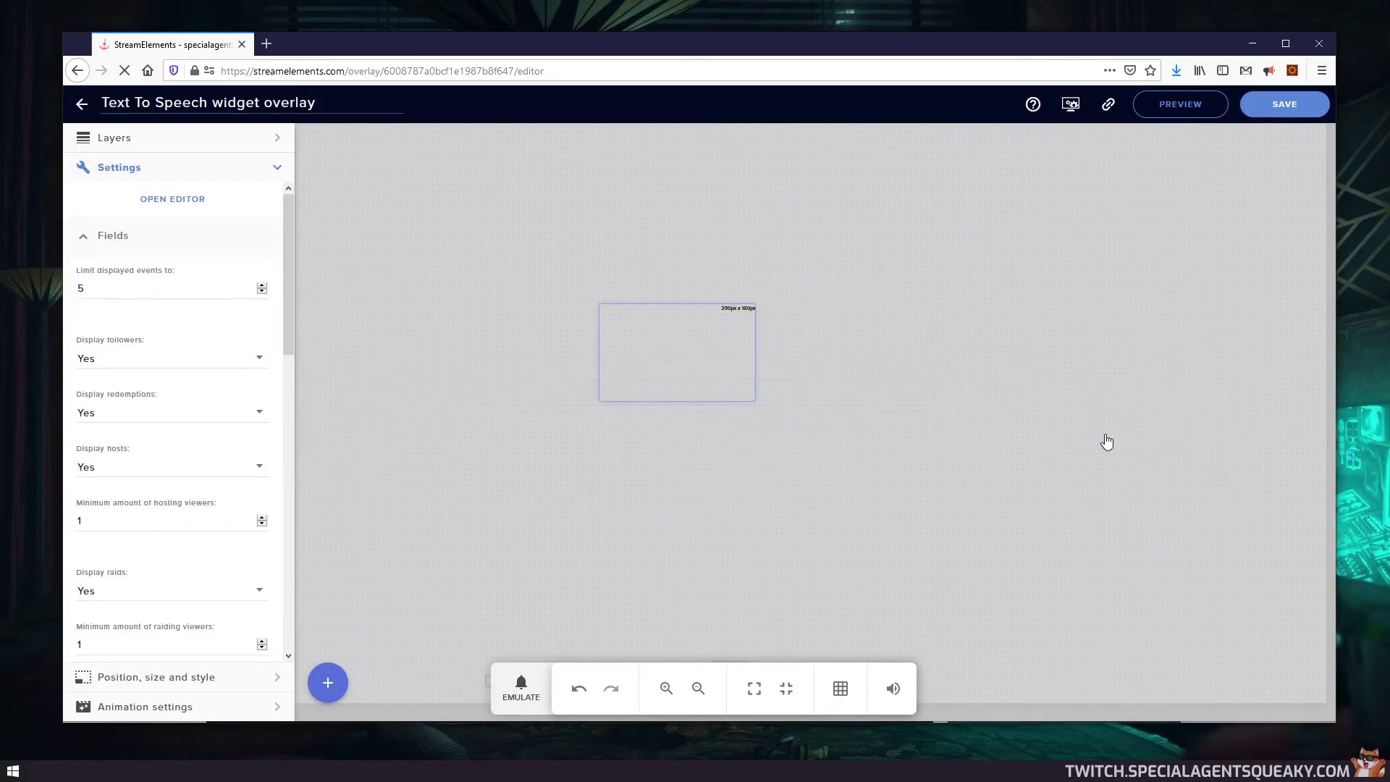
Move the widget to the top-left, stretch it across most of the canvas, and save the overlay.
drag(658, 366, 404, 222)
drag(498, 249, 1058, 596)
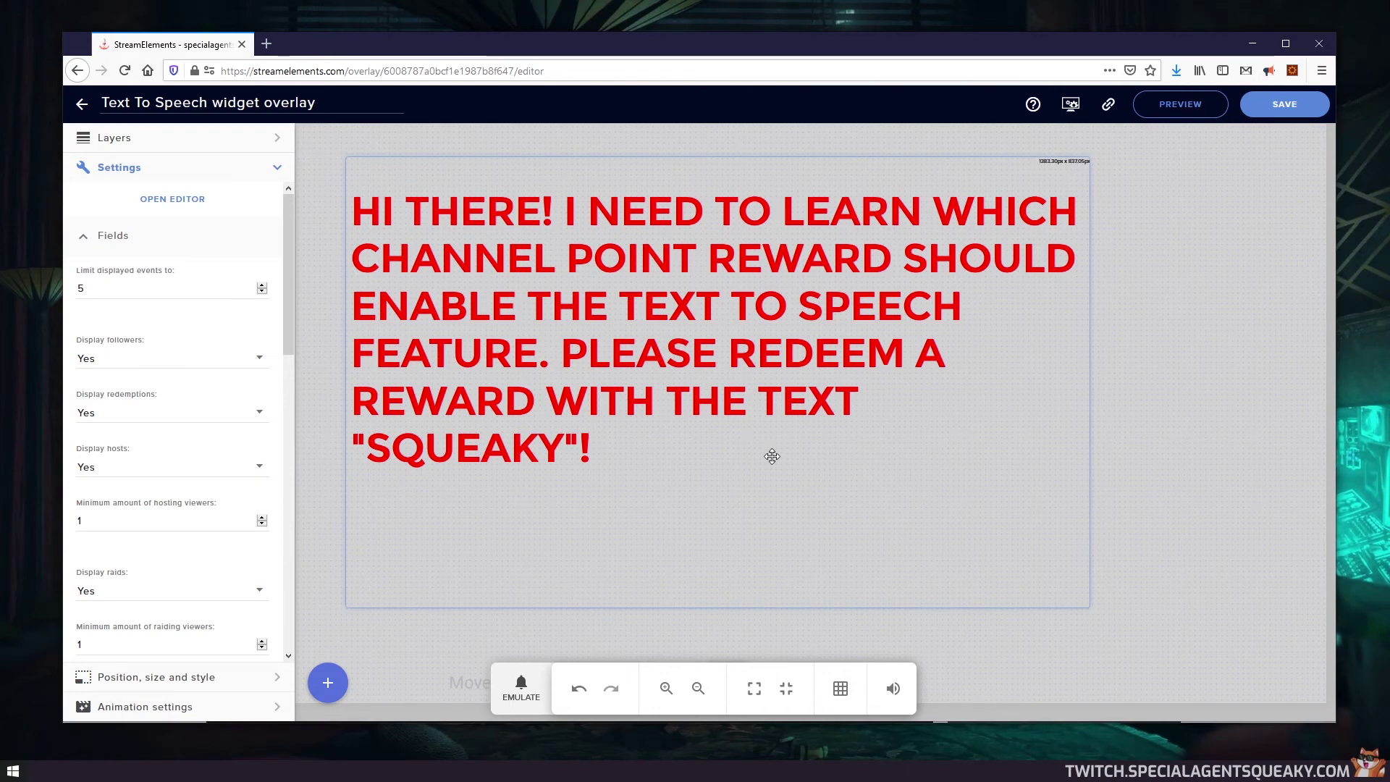
click(1163, 407)
click(1284, 116)
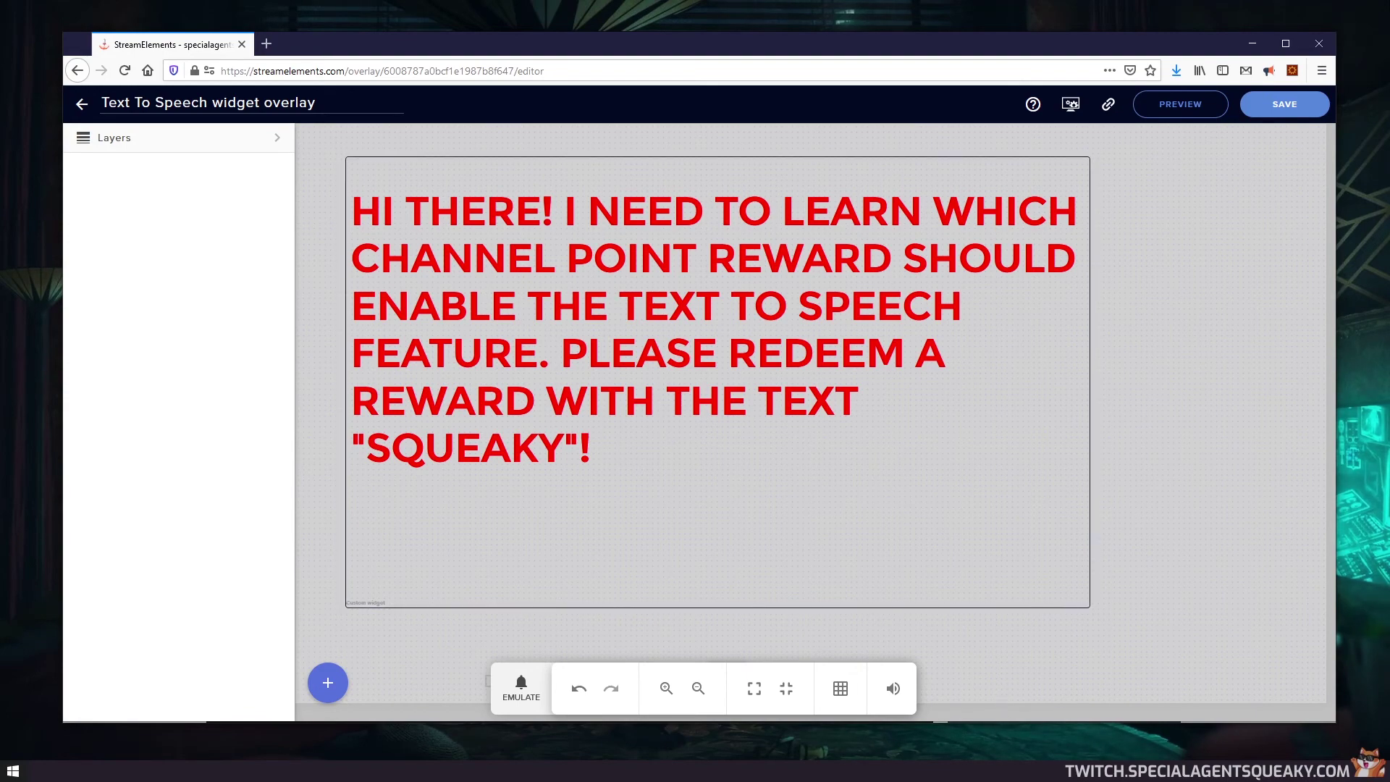
key(alt+Tab)
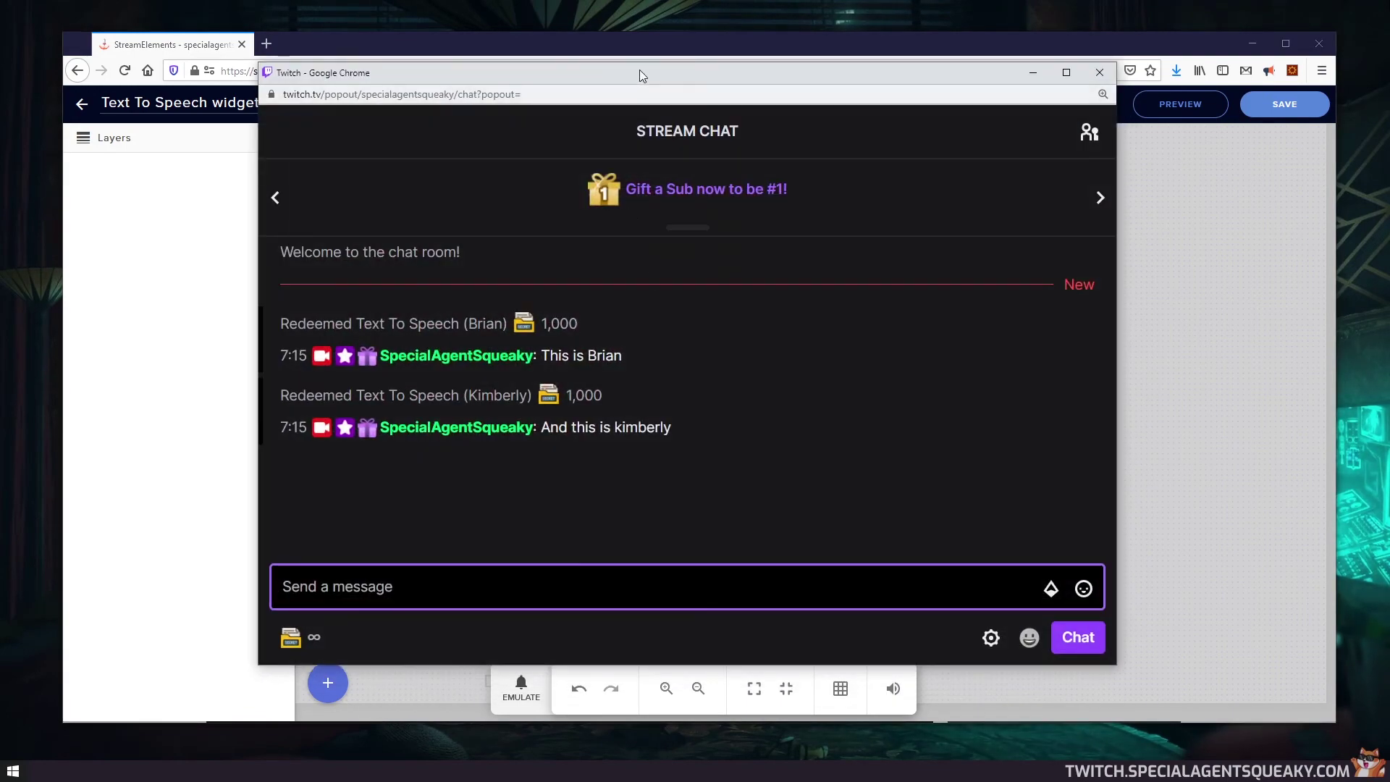
In the popout chat, select the Text To Speech channel point reward.
drag(640, 73, 794, 84)
click(464, 664)
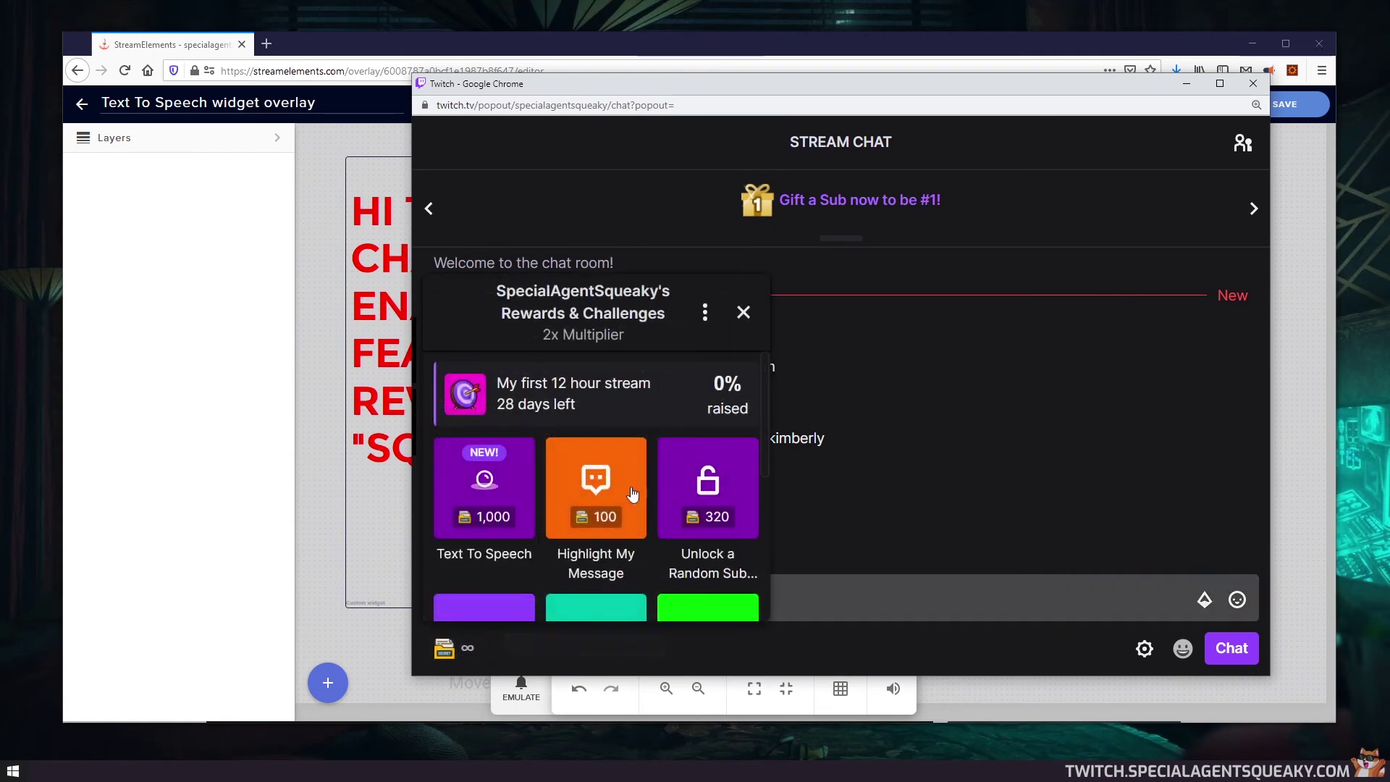
scroll(652, 482, down, 3)
scroll(633, 506, up, 1)
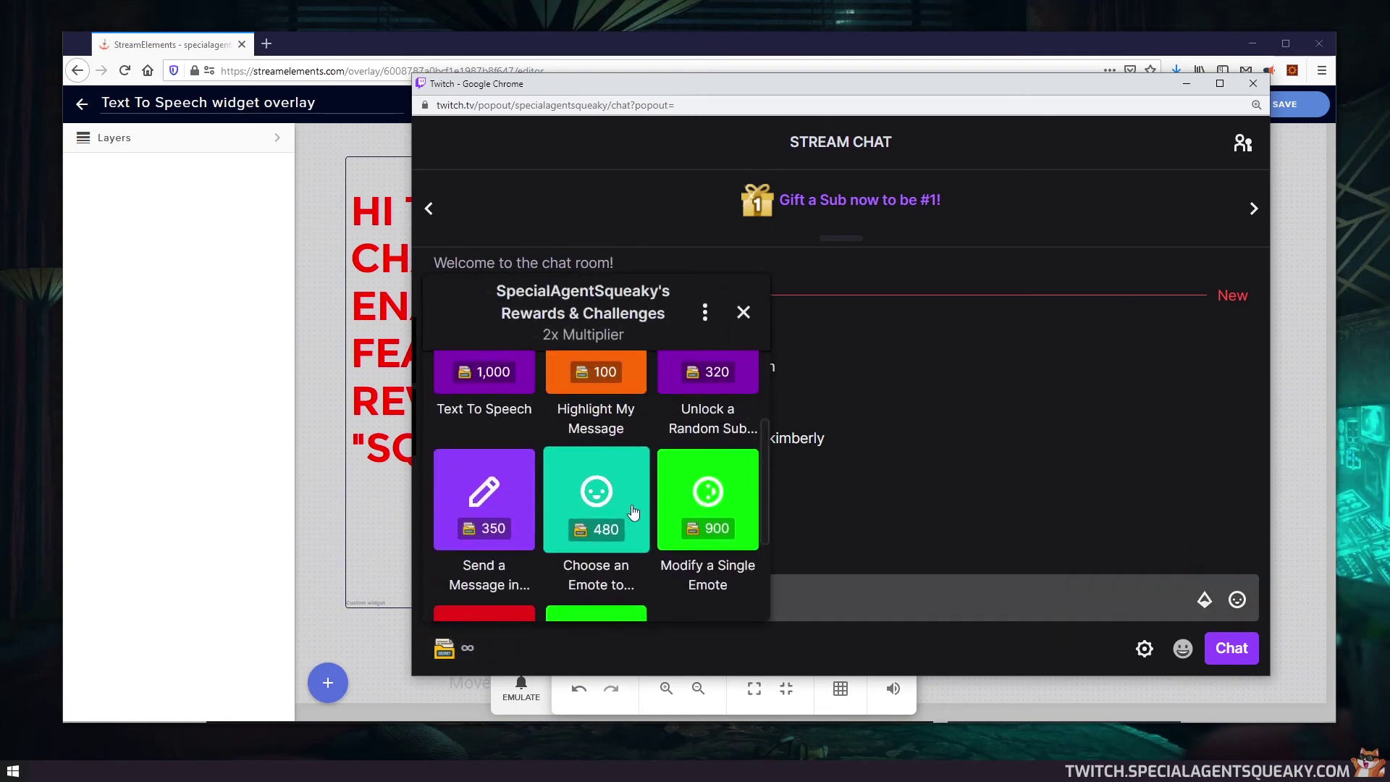
scroll(685, 553, down, 2)
scroll(687, 554, up, 1)
scroll(686, 554, up, 1)
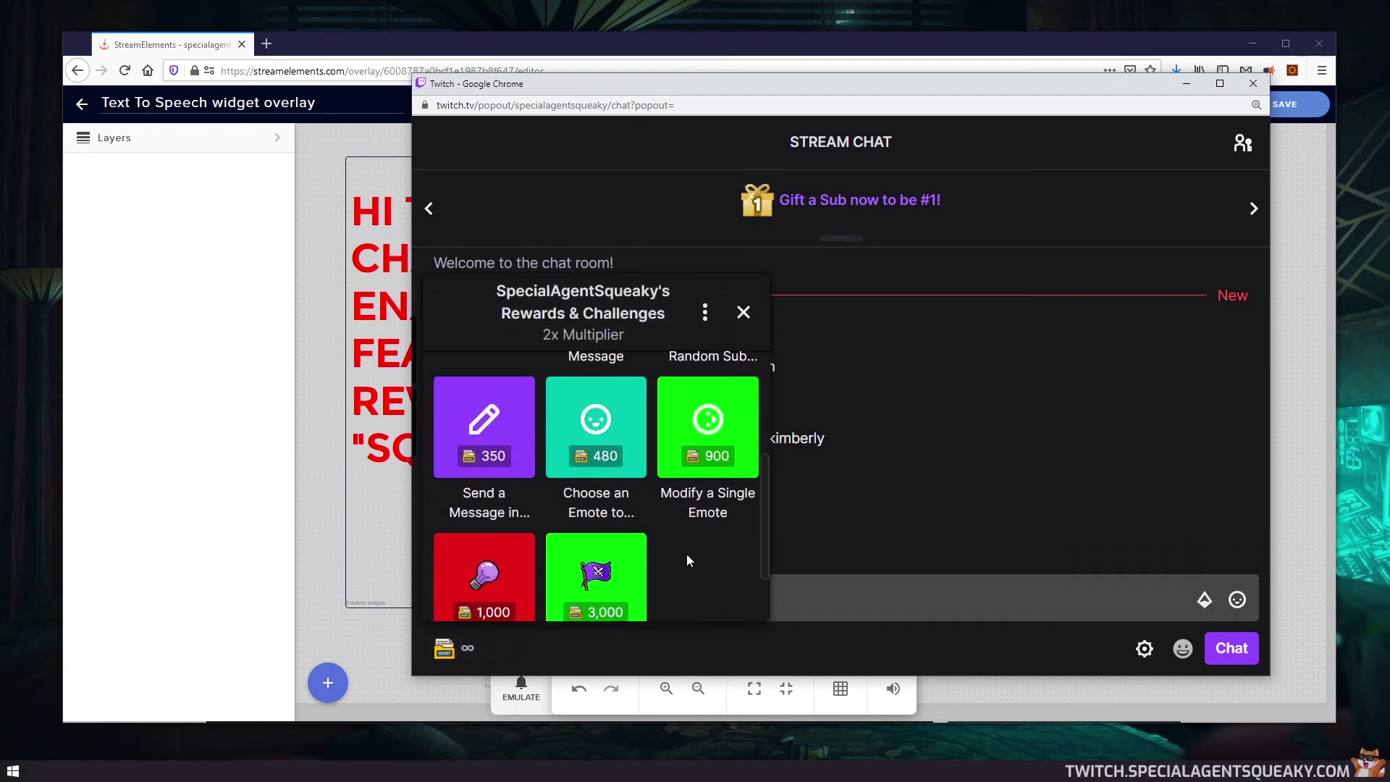
scroll(686, 554, up, 1)
scroll(687, 554, down, 1)
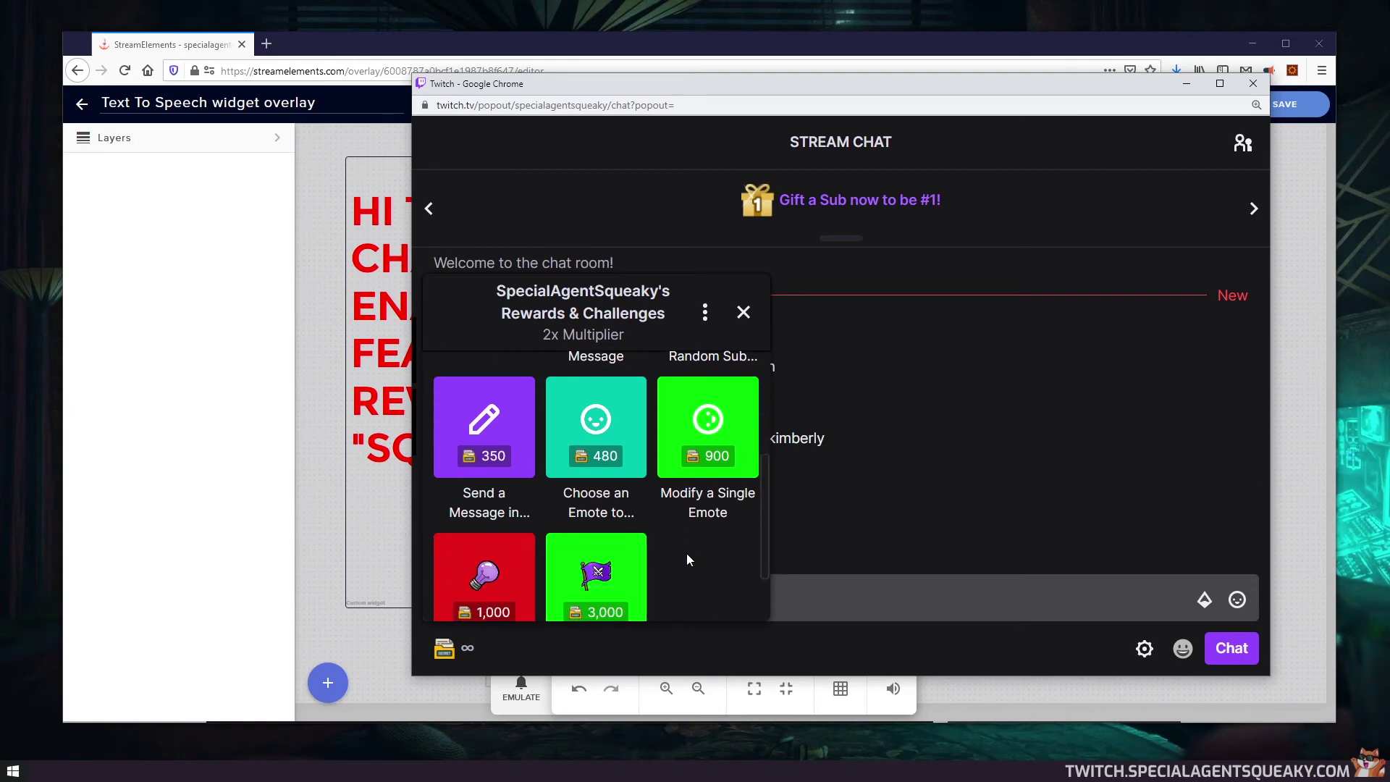
scroll(687, 553, down, 1)
scroll(686, 553, up, 1)
scroll(686, 553, up, 1)
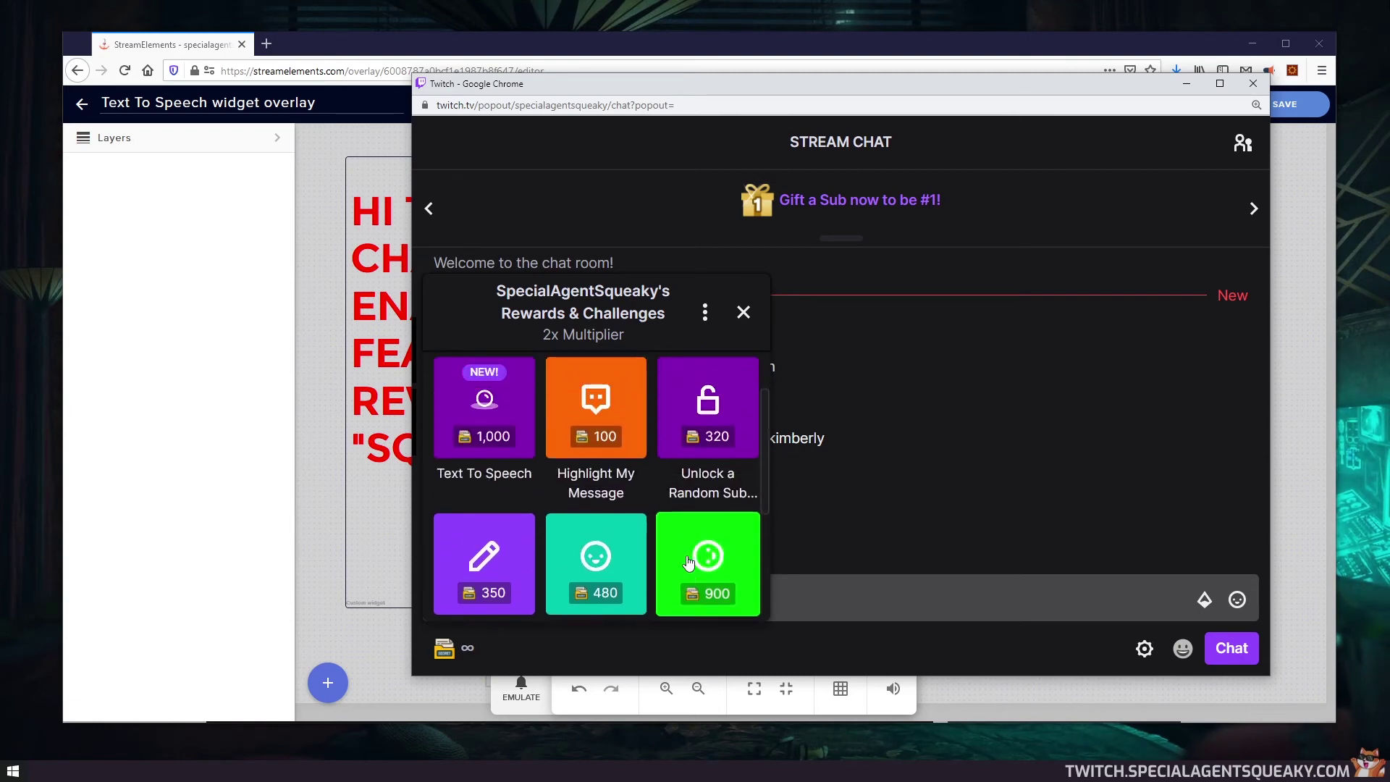
click(497, 444)
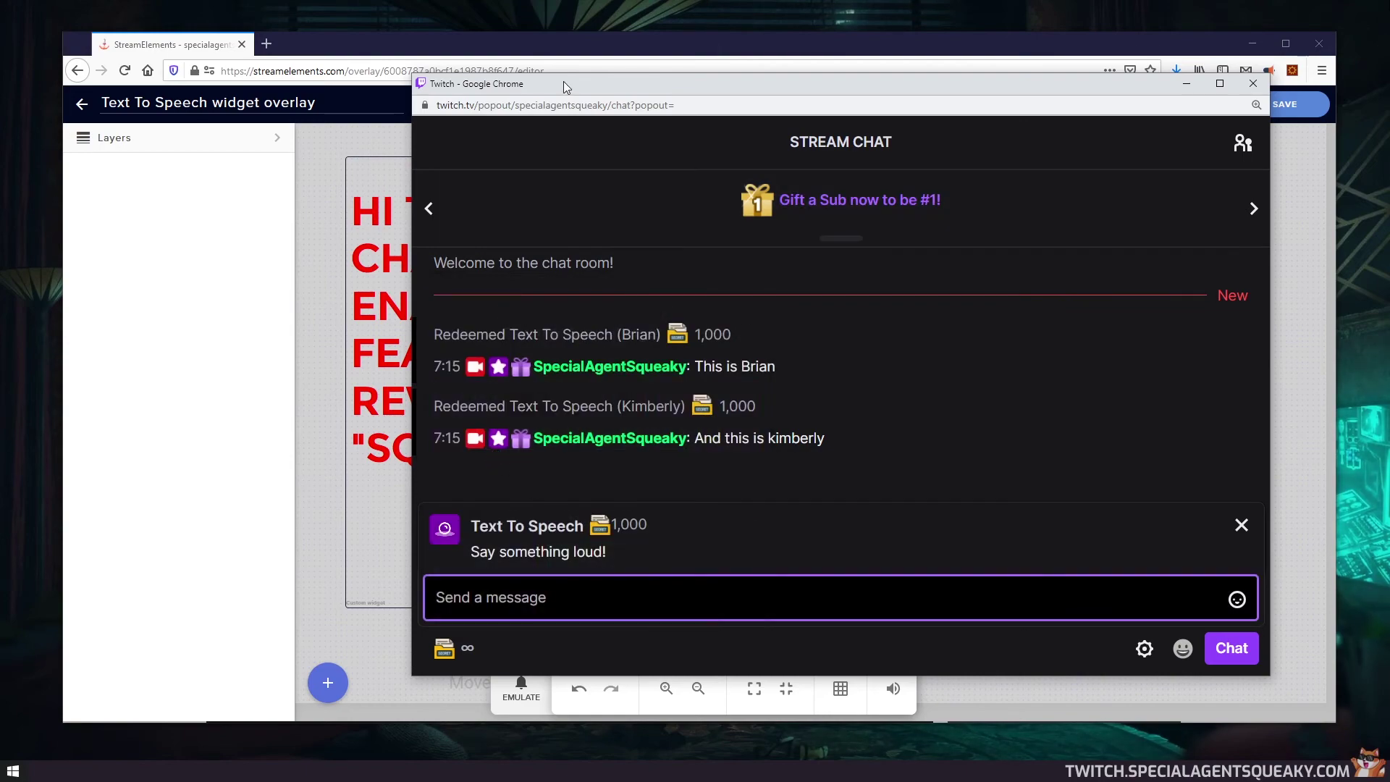
Redeem Text To Speech with the message SQUEAKY, keeping the overlay text visible.
drag(564, 81, 651, 81)
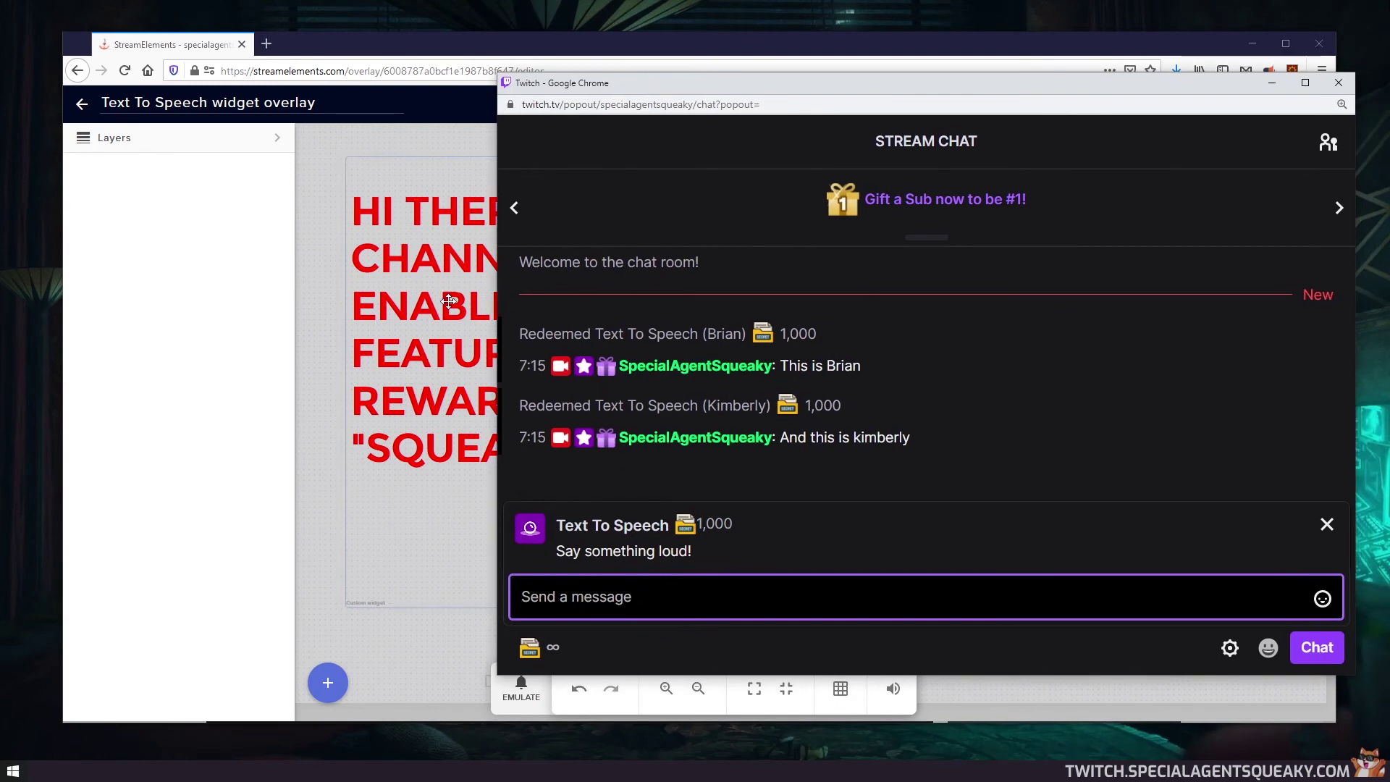
drag(497, 311, 889, 310)
text(SQUEAKY)
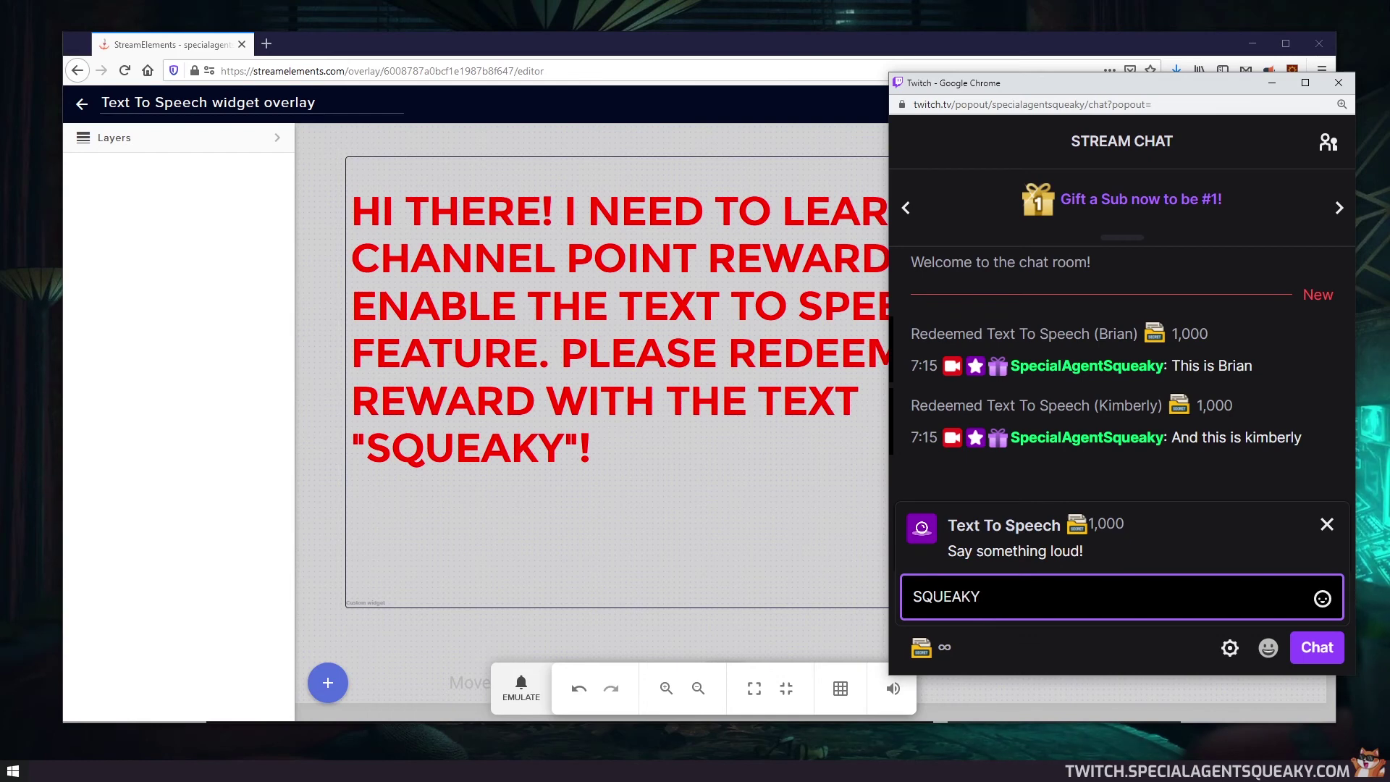
key(Return)
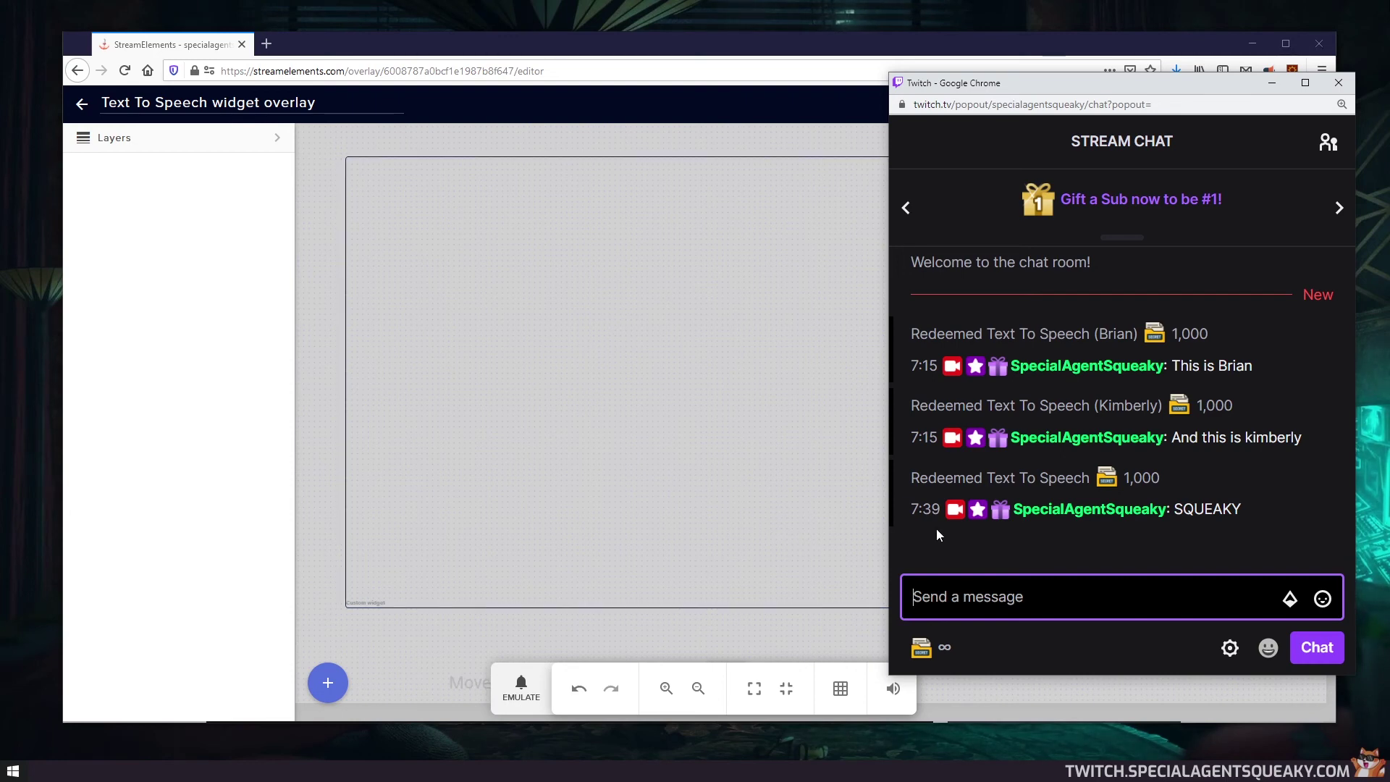
Send 'Hello world' as a normal chat message.
text(Helo)
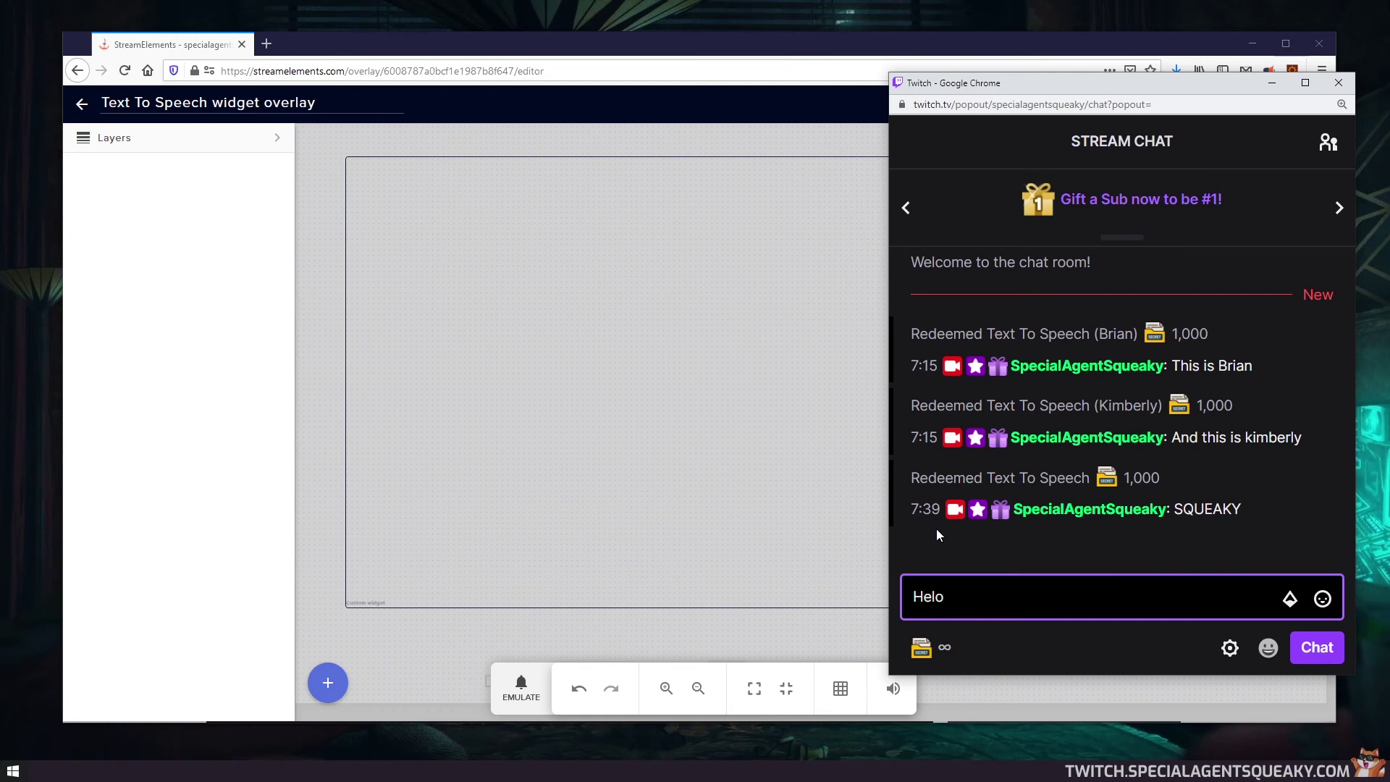
key(BackSpace)
text(lo world)
key(Return)
Redeem Text To Speech with the message 'Wow, this stream is so awesome!'.
click(914, 647)
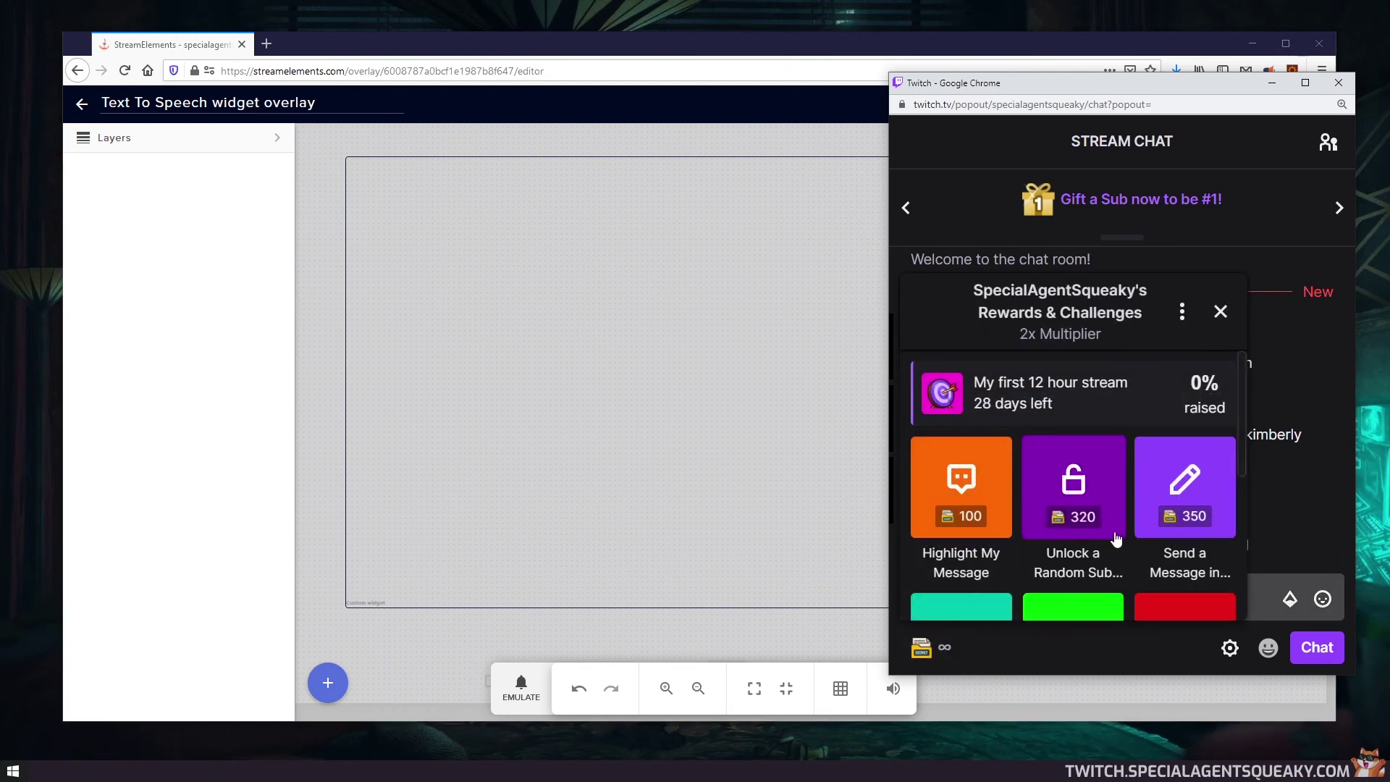
scroll(1111, 536, down, 3)
scroll(1105, 546, down, 1)
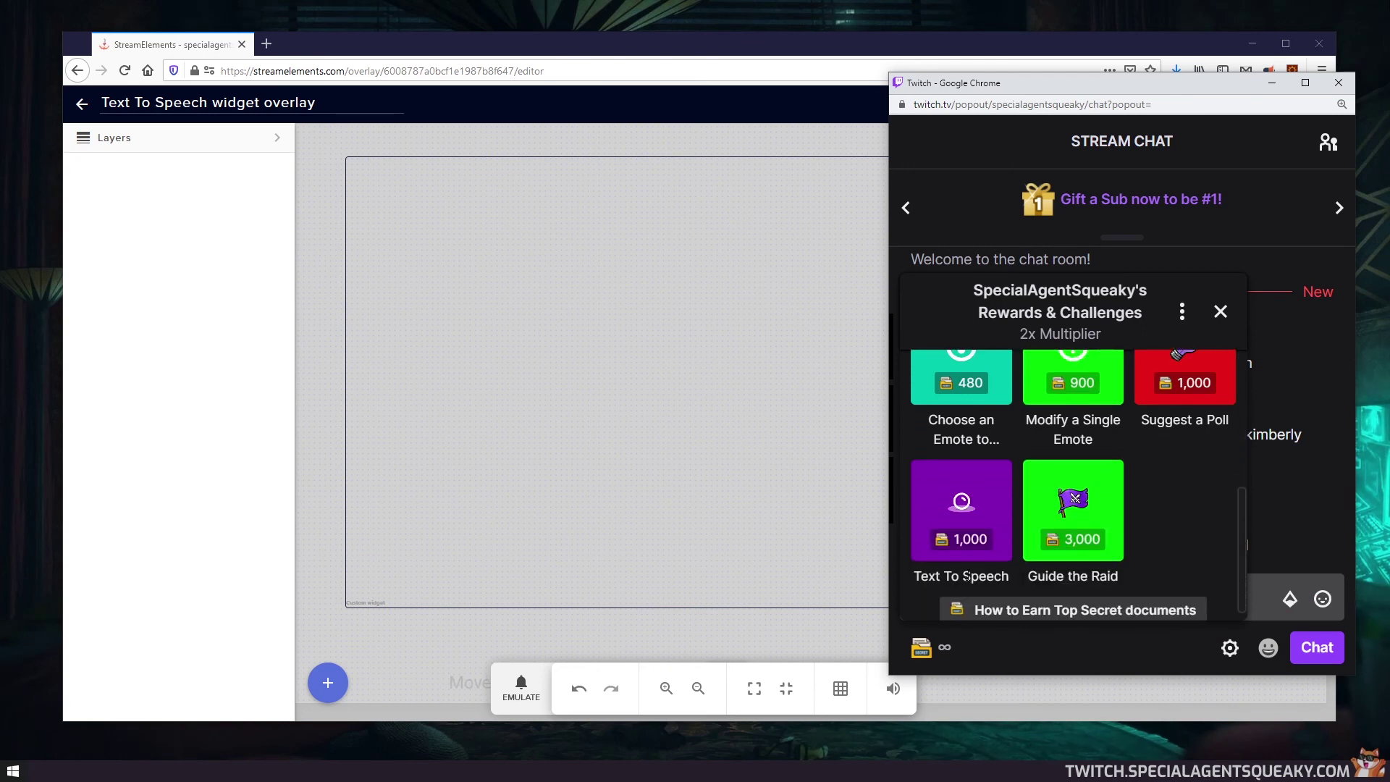
click(967, 522)
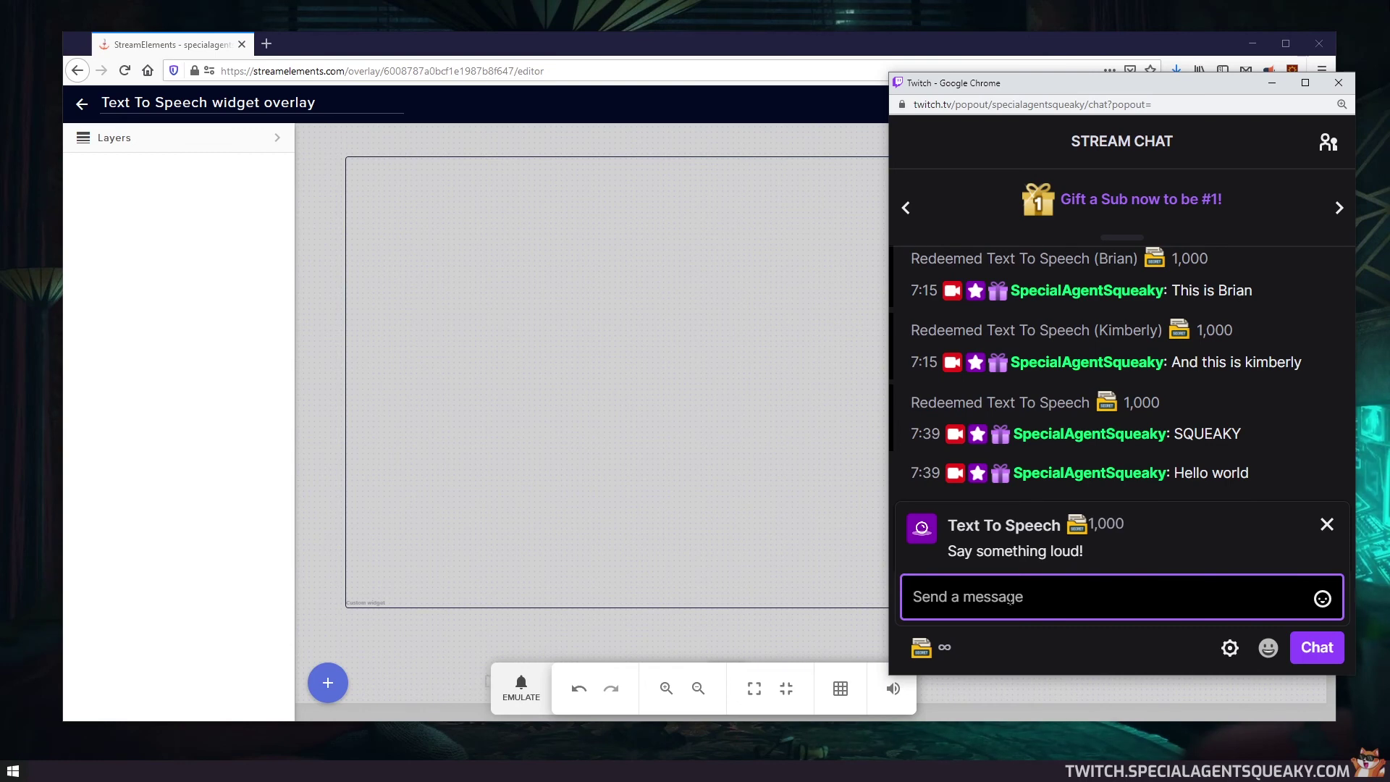
text(Wow, this stream)
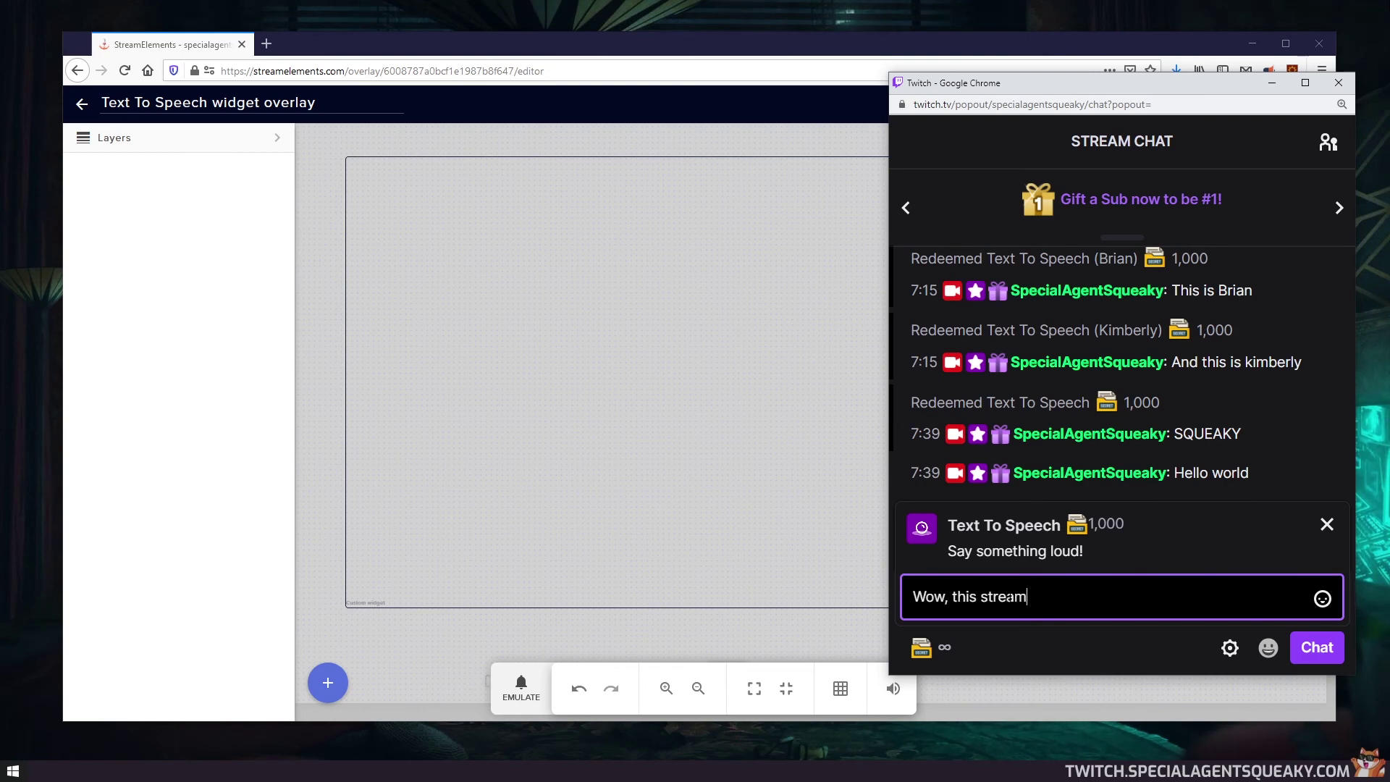
text( is so awesome!)
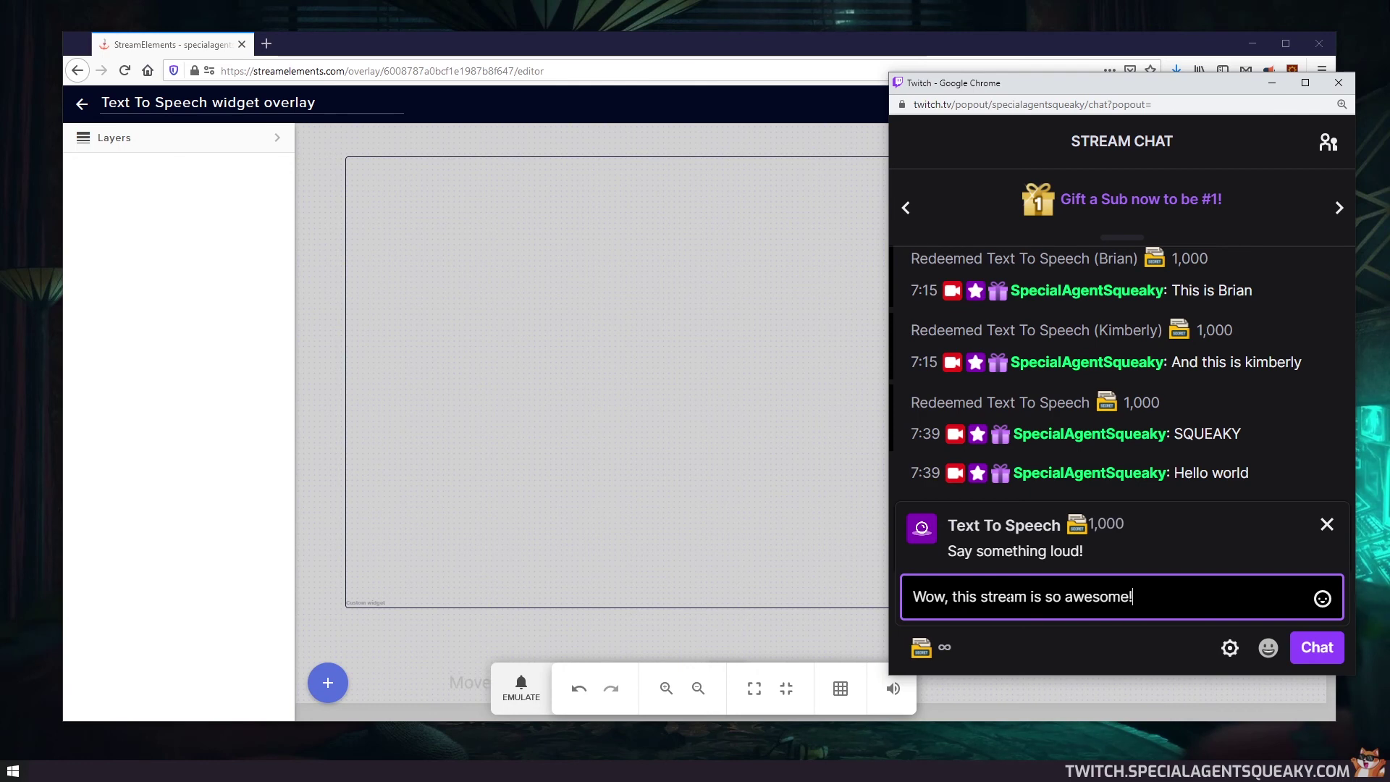
key(Return)
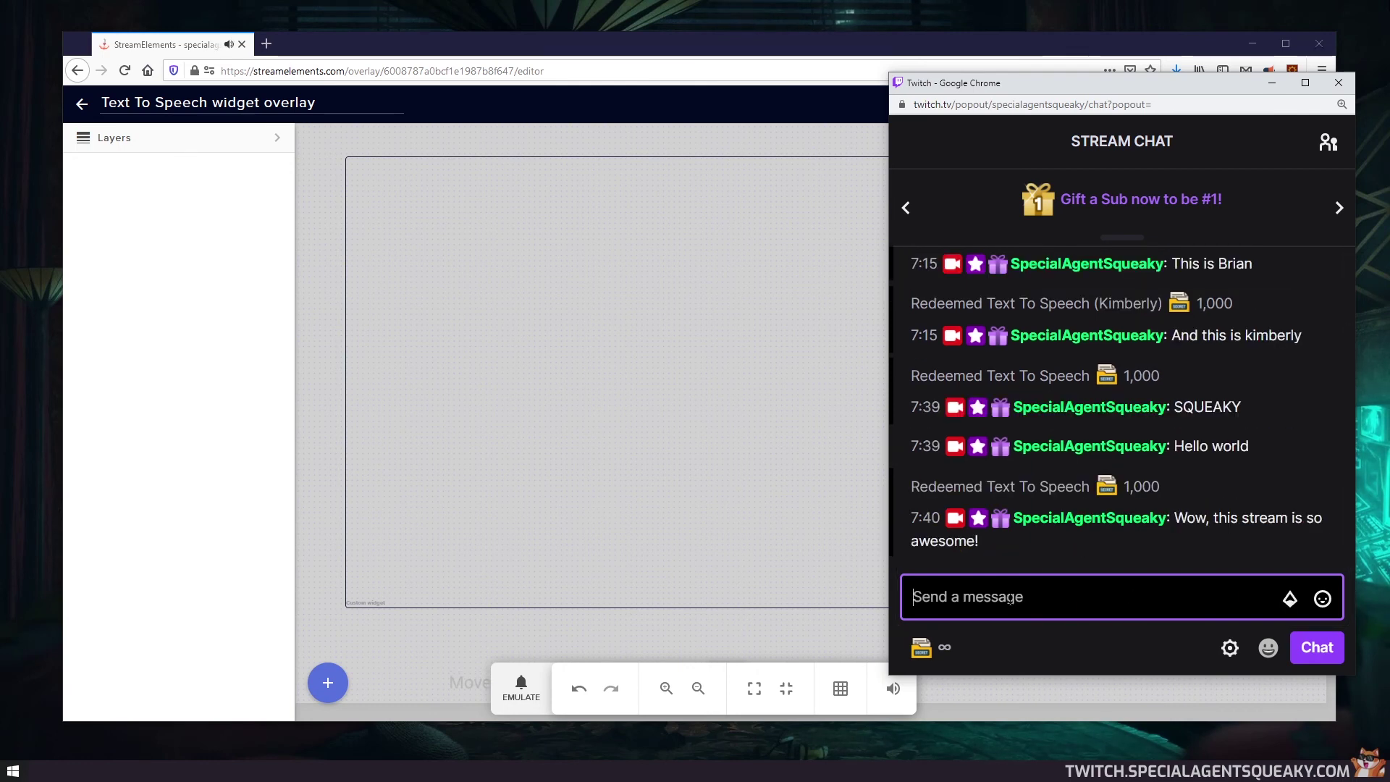